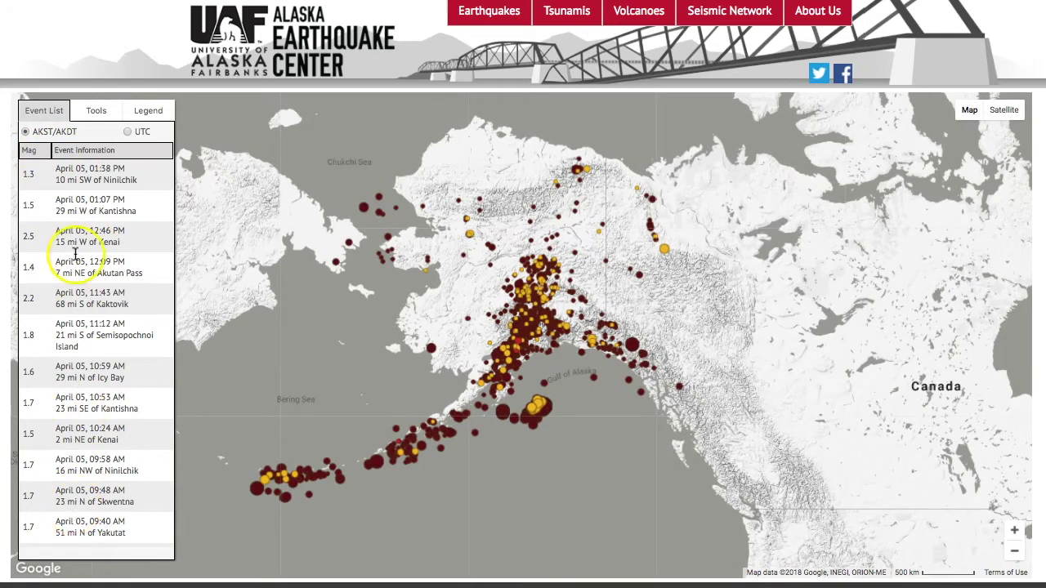
View popups for the Ninilchik 1.3, south-of-Kaktovik and 10:53 AM Kantishna quakes, plus a map quake
left_click(69, 179)
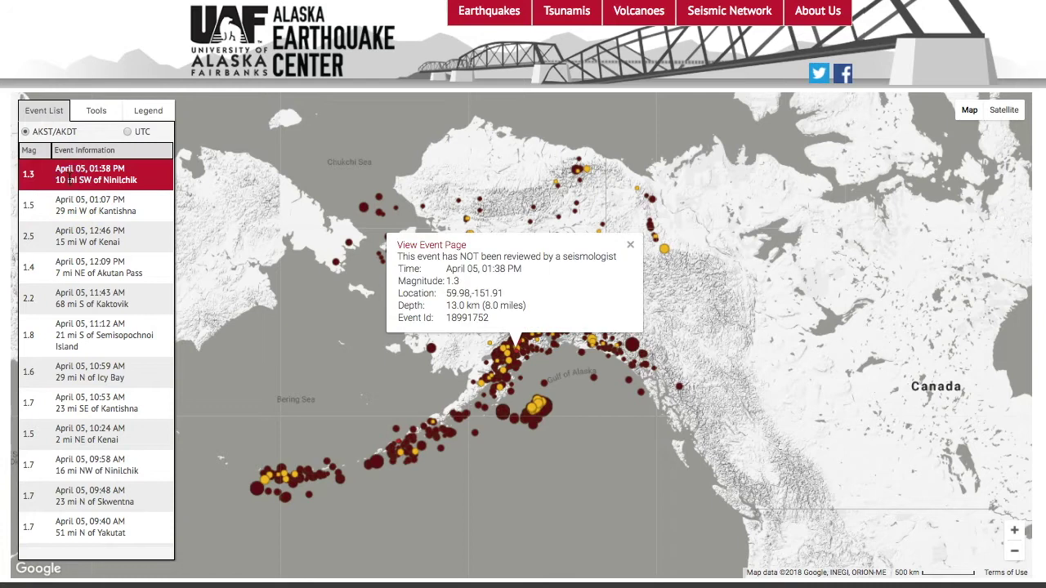
left_click(82, 300)
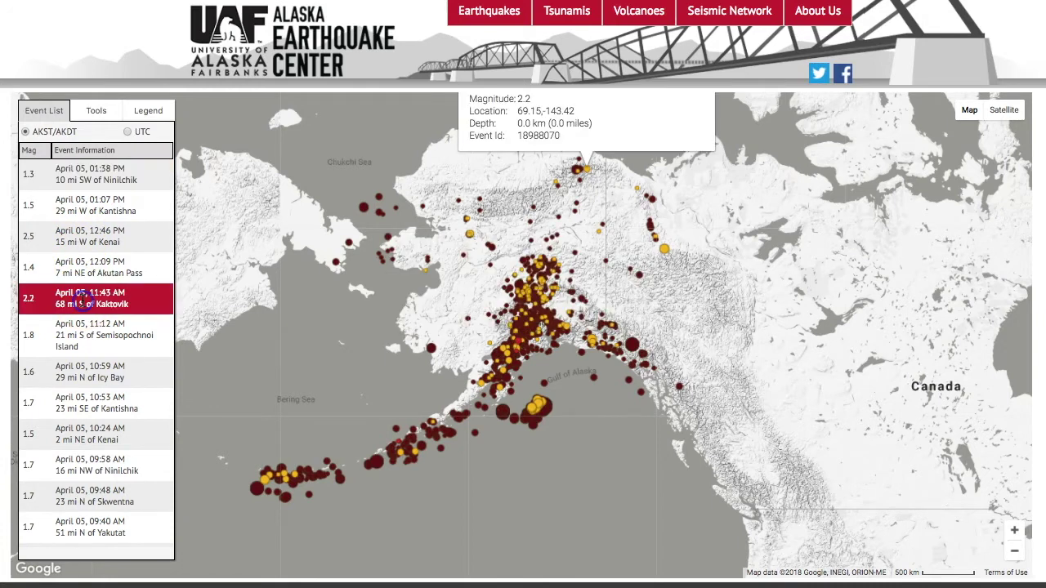
left_click(83, 398)
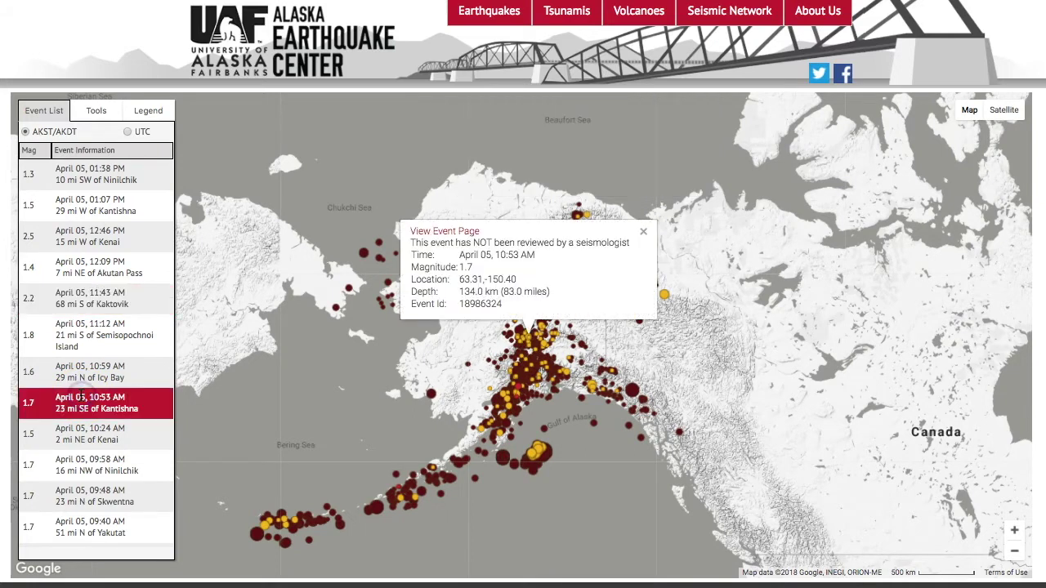
left_click(644, 231)
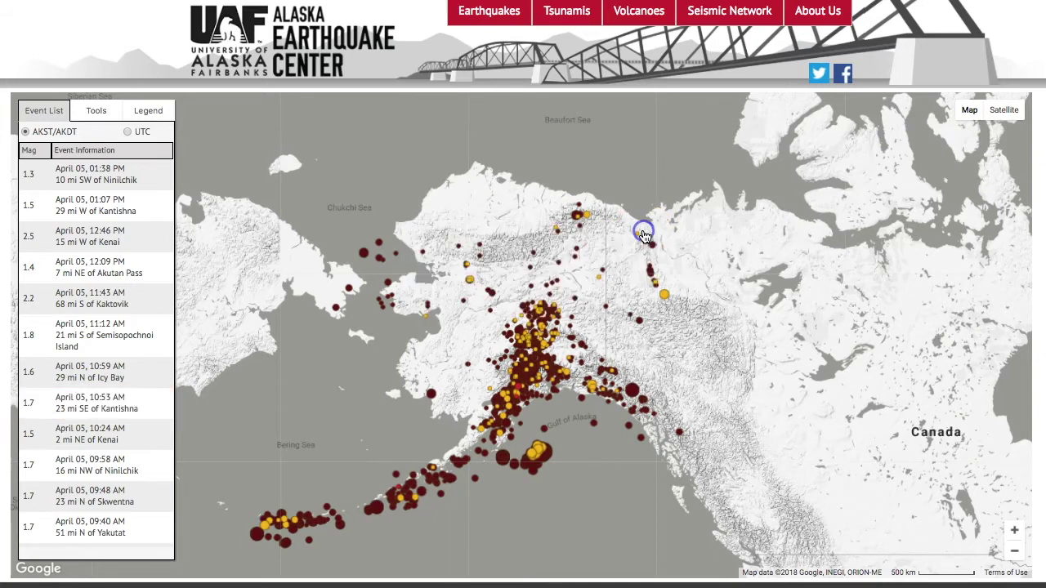
left_click(546, 324)
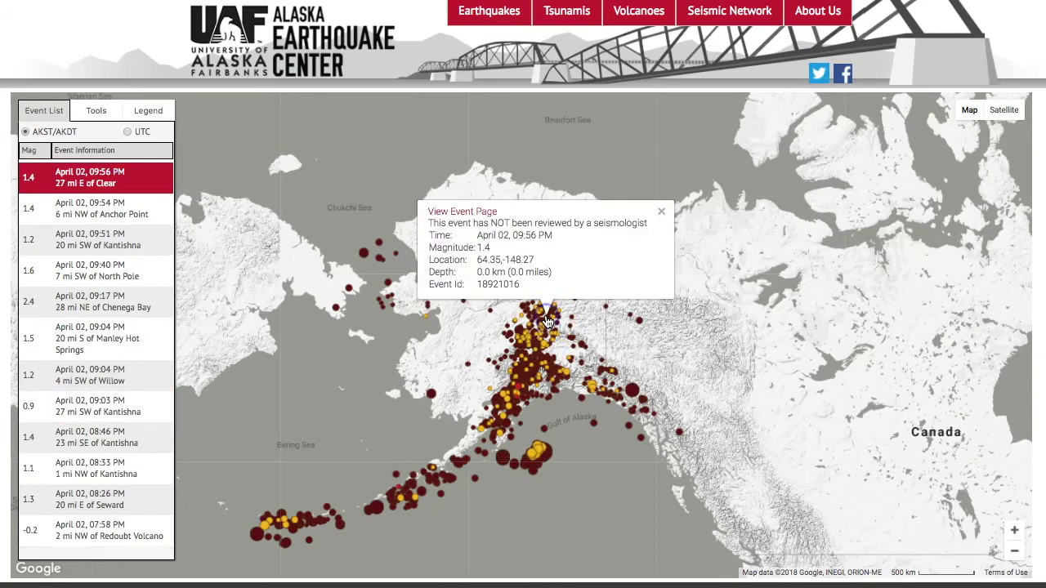
left_click(145, 112)
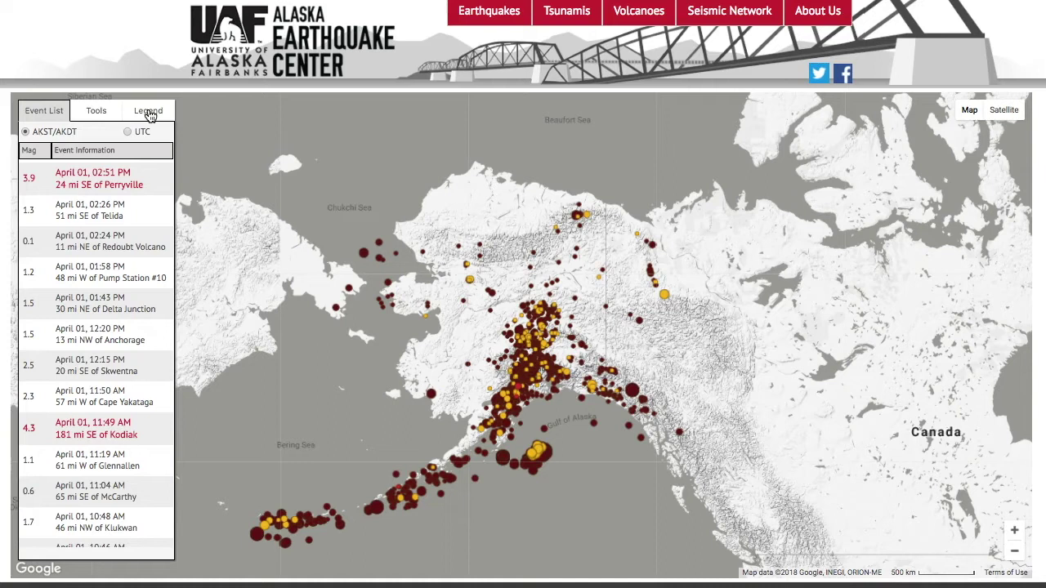
Show the map legend, then switch to the Tools panel and hide the legend
left_click(149, 113)
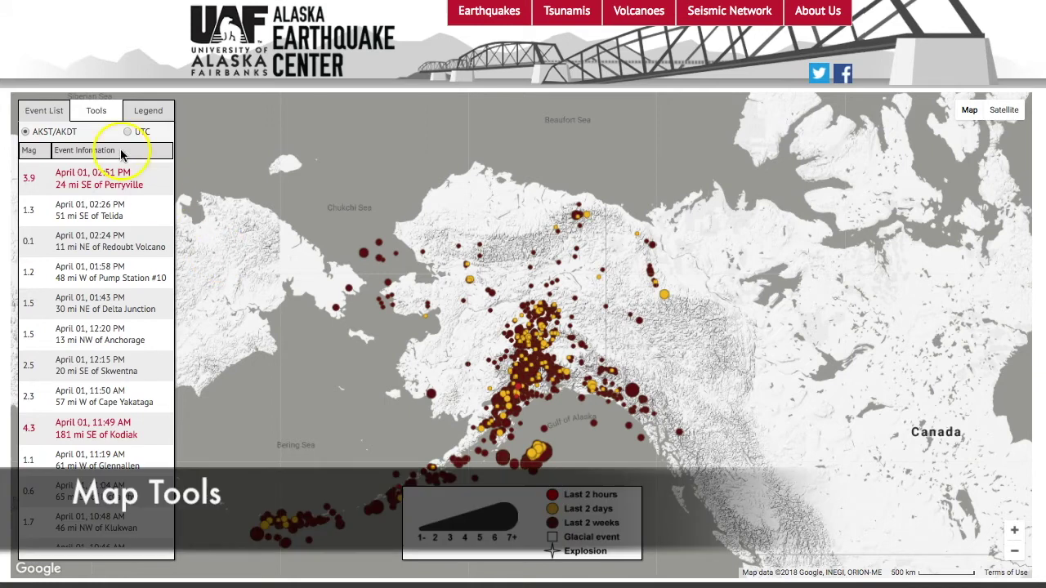
left_click(98, 110)
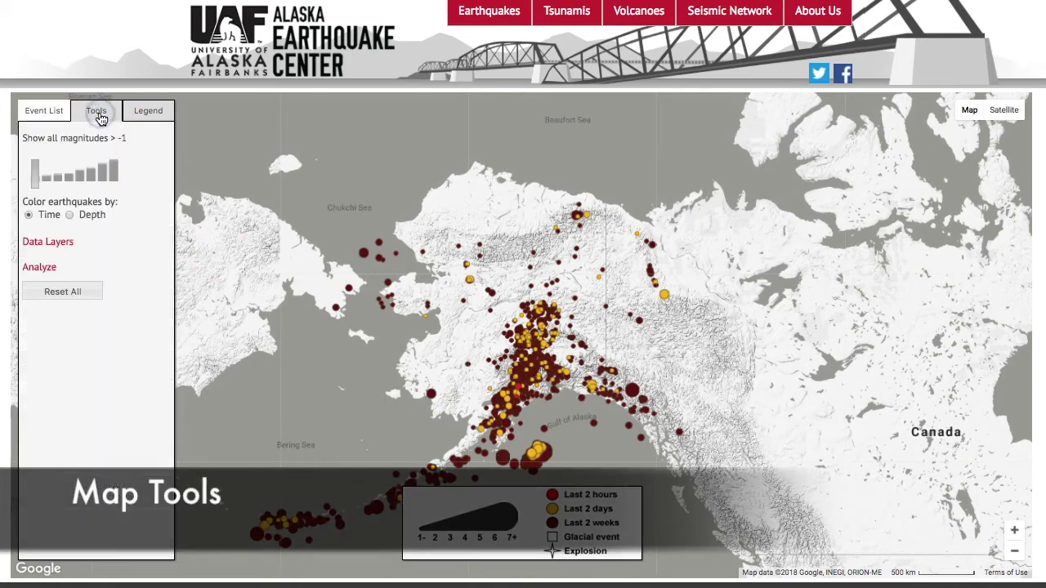
left_click(145, 116)
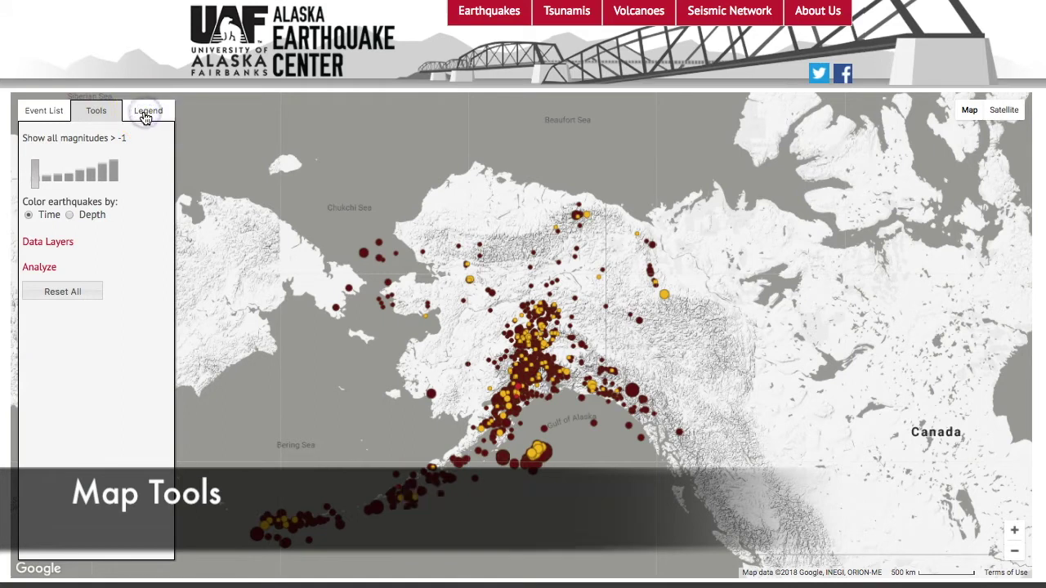
Set the magnitude filter to > -1, try depth colouring, restore time colouring, and expand Data Layers
left_click(34, 173)
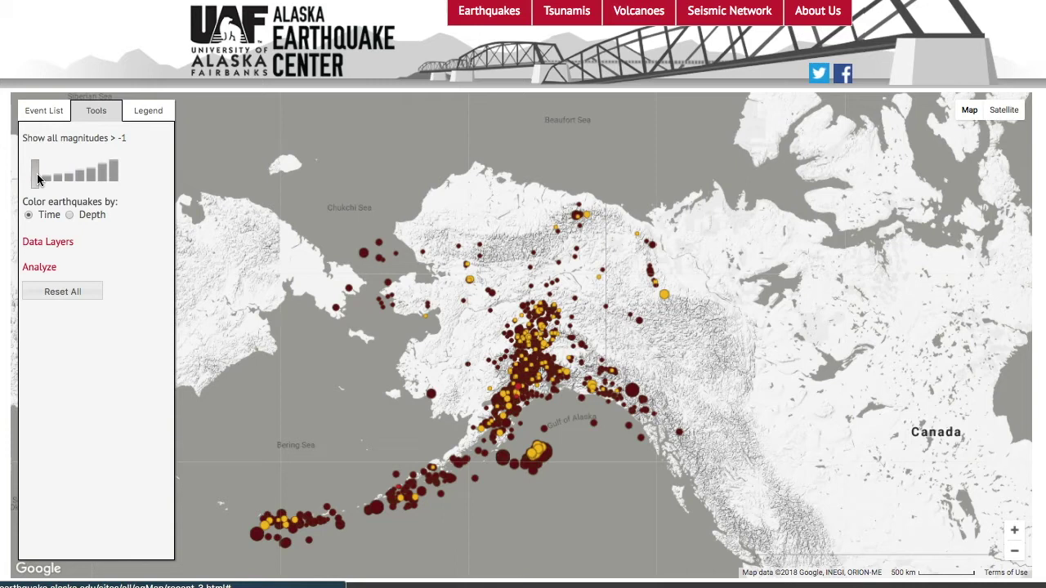
mouse_move(38, 178)
left_mouse_down()
mouse_move(93, 180)
mouse_move(32, 175)
left_mouse_up()
left_click(70, 215)
left_click(30, 216)
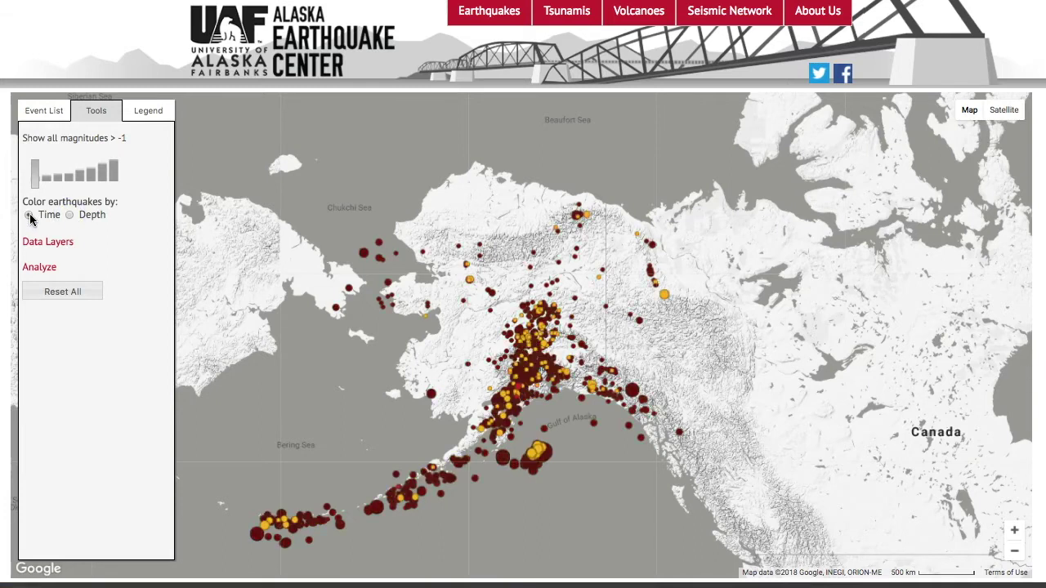
left_click(59, 245)
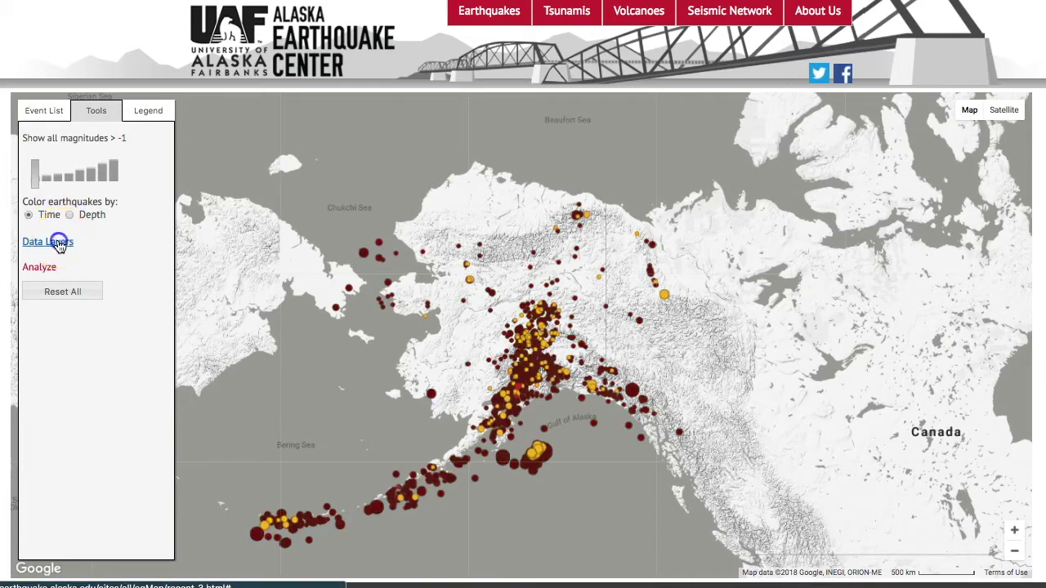
Show the seismic stations layer and view station XM.TT01's details in central Alaska
left_click(30, 269)
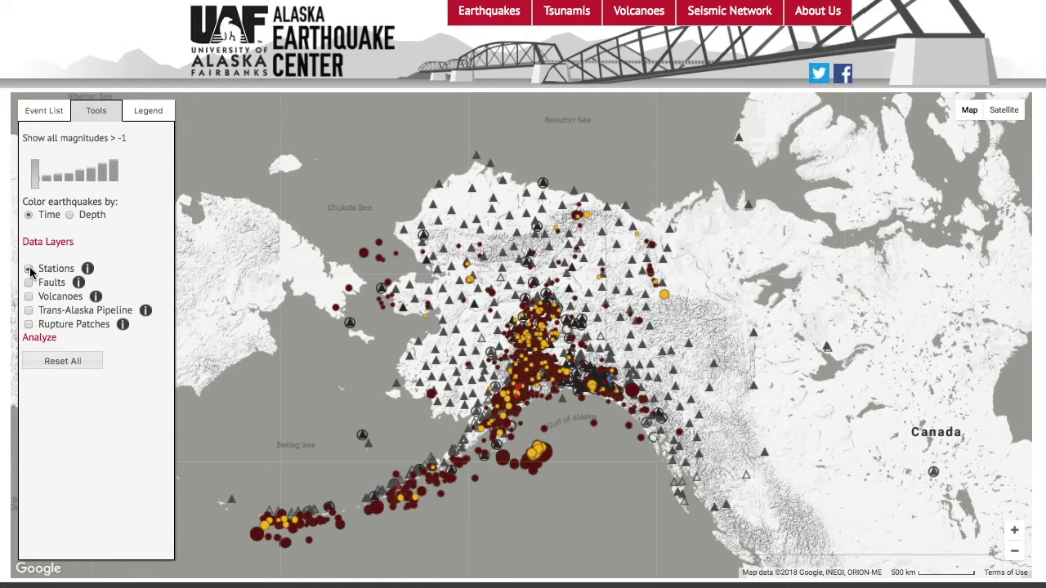
left_click(341, 269)
scroll(365, 374, "up", 3)
left_click(364, 370)
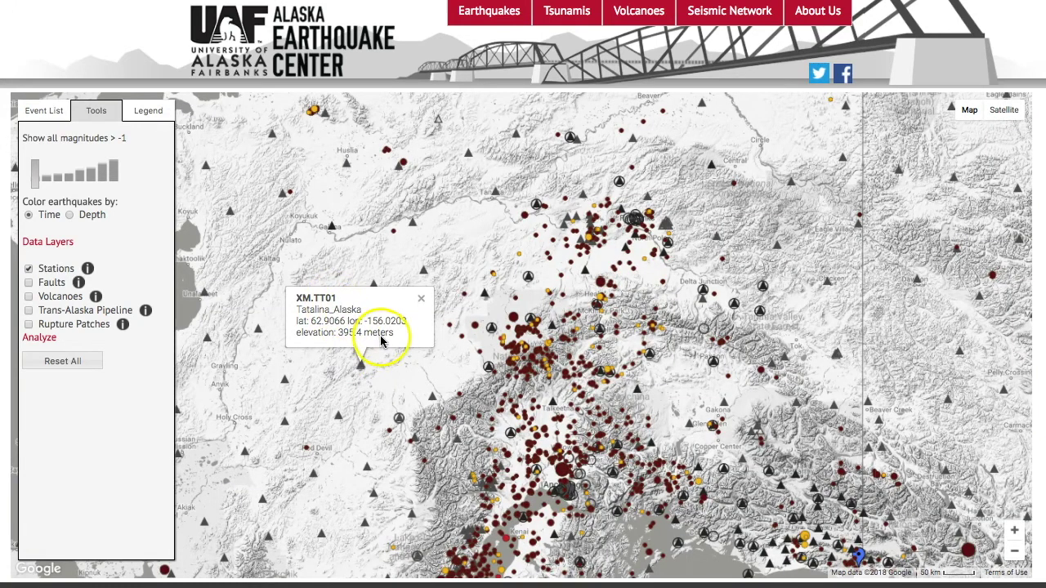
left_click(421, 298)
Hide stations, preview the Faults and Volcanoes layers, and zoom in around Glennallen
left_click(28, 270)
left_click(28, 282)
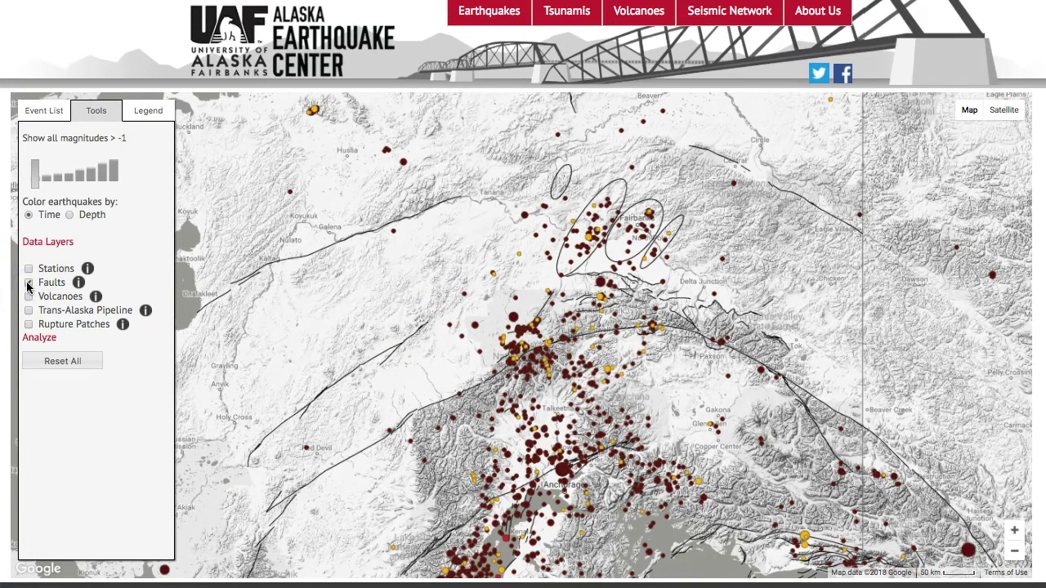
left_click(29, 283)
left_click(29, 297)
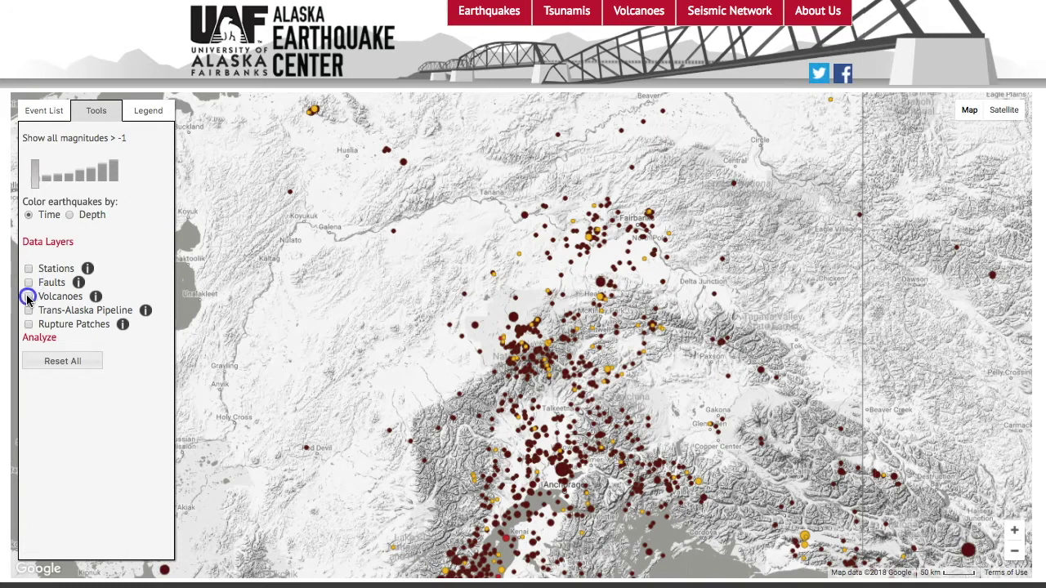
left_click(28, 297)
double_click(678, 416)
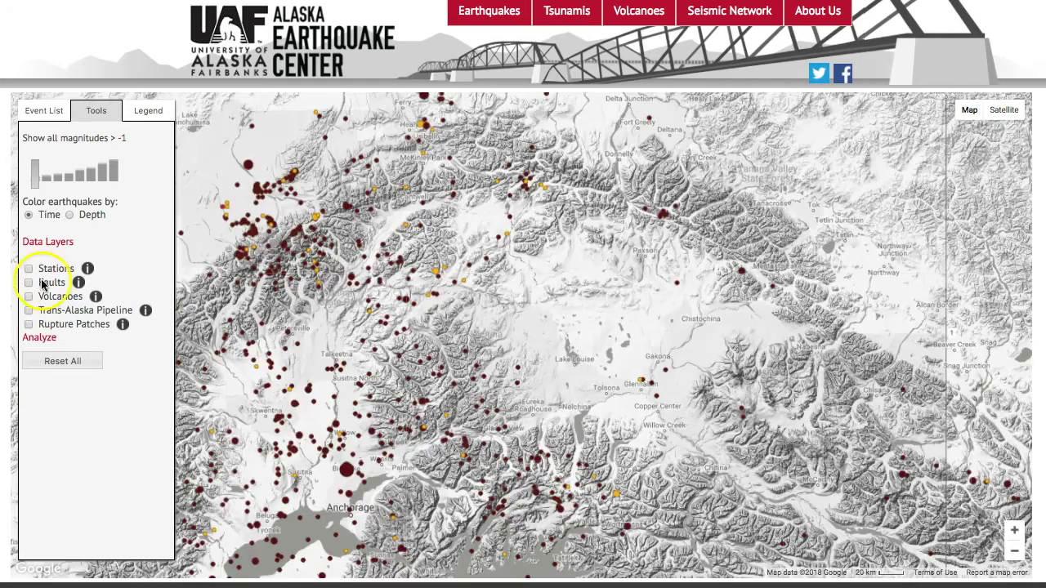
Read the Stations layer description, download the station KML, then hide stations and open Analyze
left_click(29, 269)
left_click(87, 269)
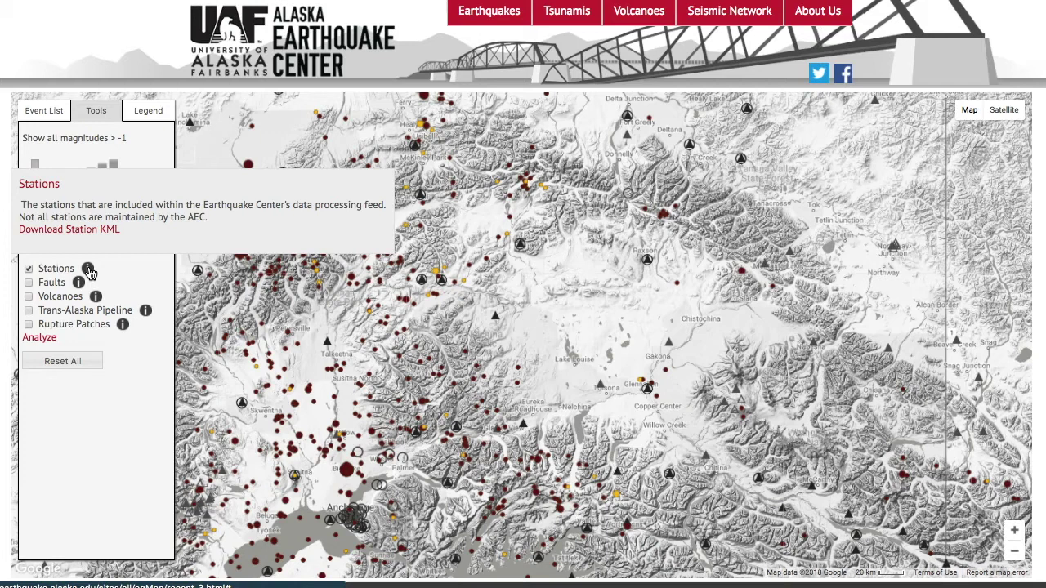
left_click(89, 234)
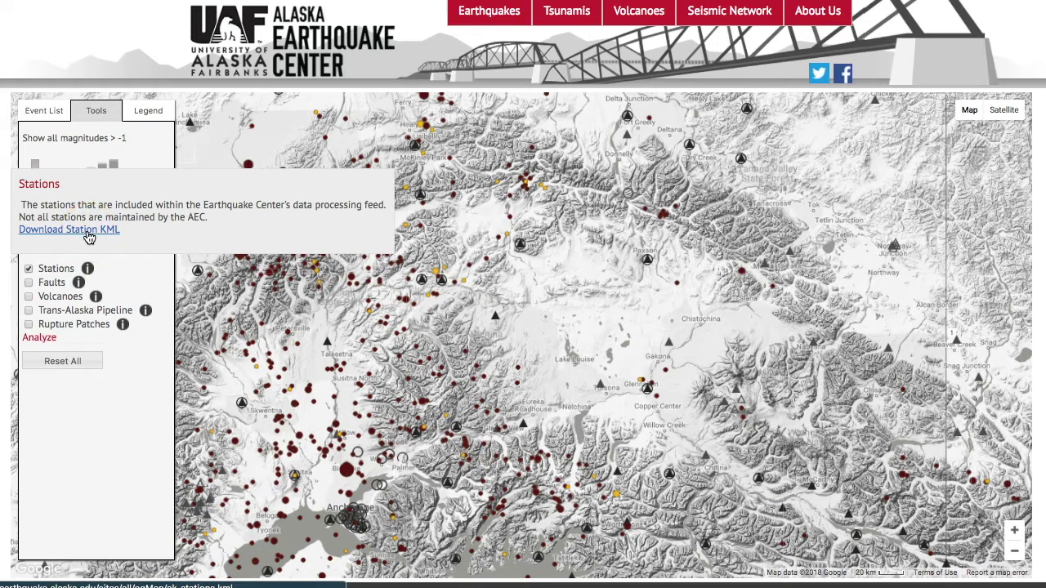
left_click(29, 268)
left_click(37, 339)
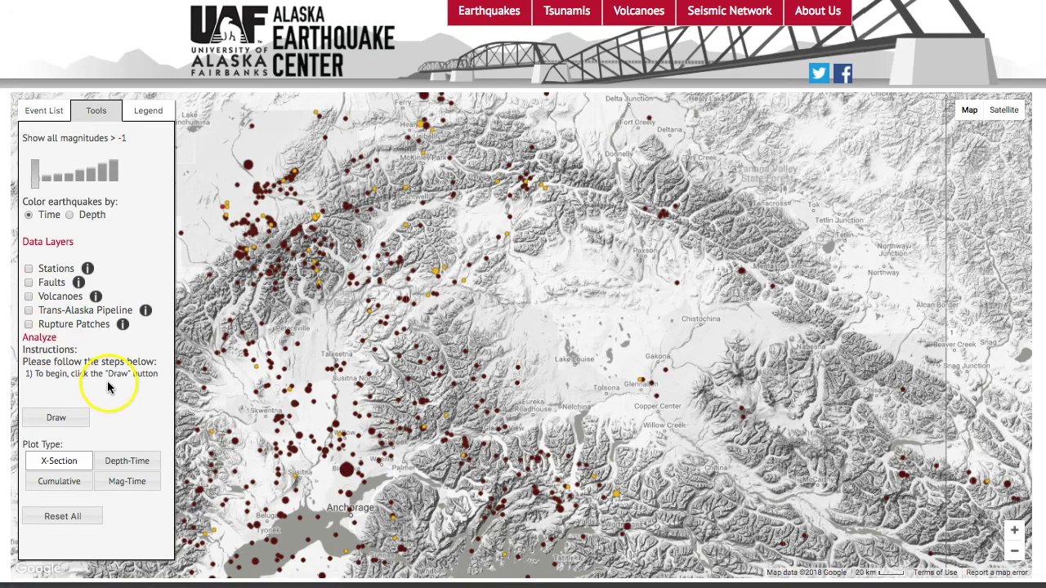
Zoom the map out three levels and collapse the data layers list
left_click(1014, 551)
left_click(1014, 551)
left_click(1013, 551)
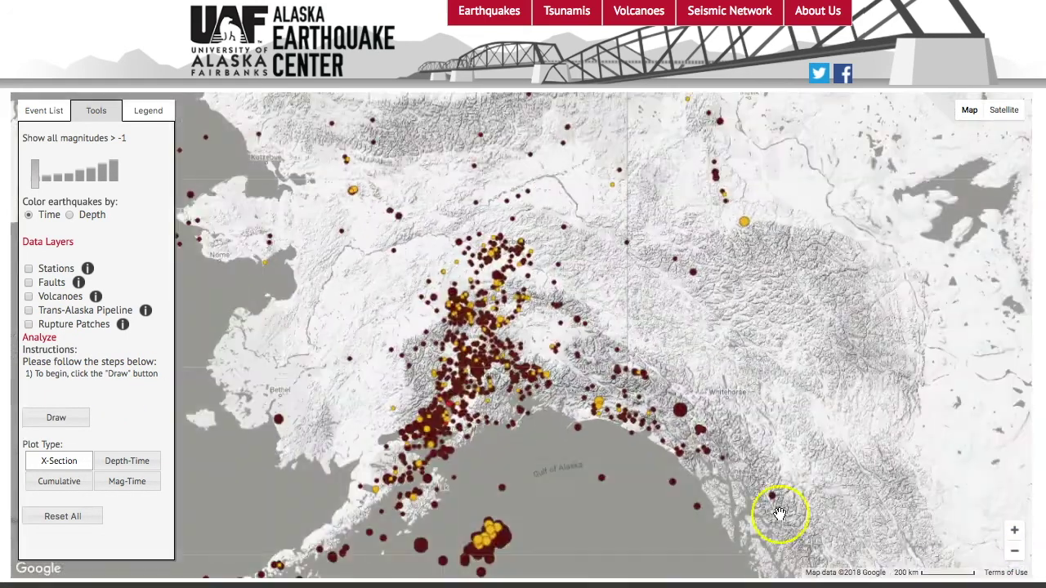
left_click(45, 337)
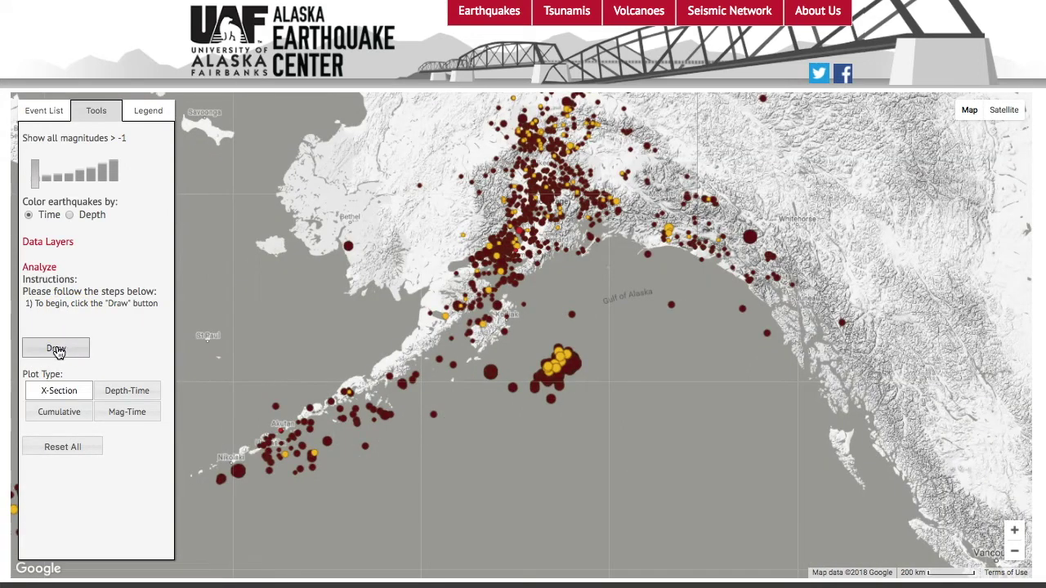
Draw a widened A–B transect from interior Alaska to the Gulf of Alaska and plot its X-Section
left_click(55, 348)
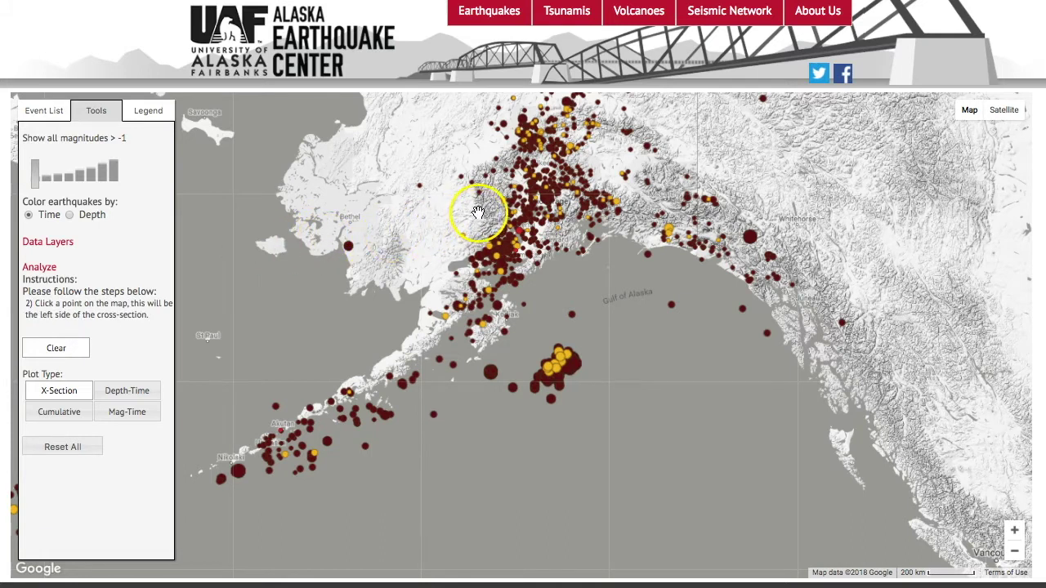
left_click(491, 142)
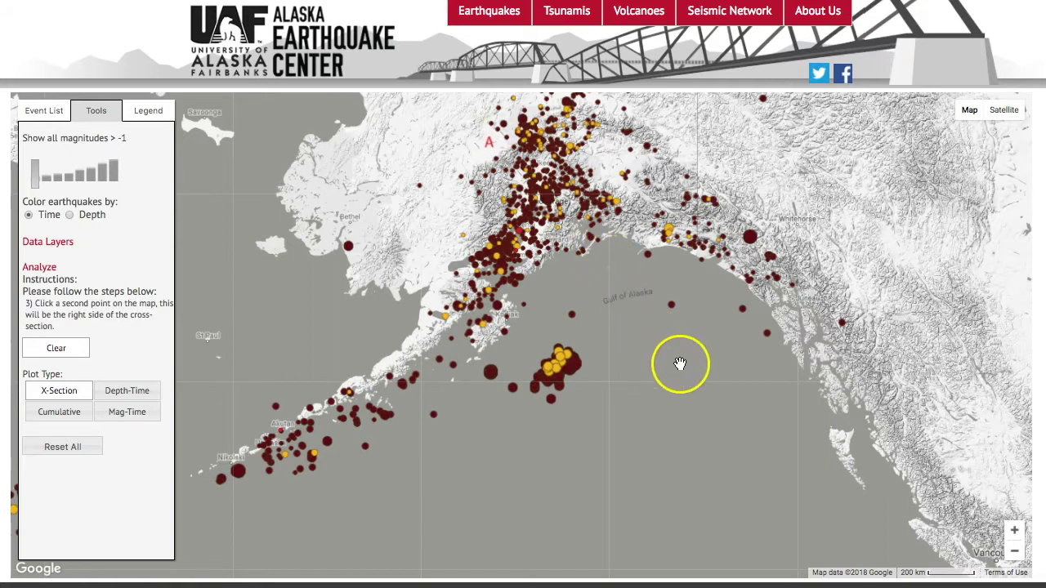
left_click(644, 322)
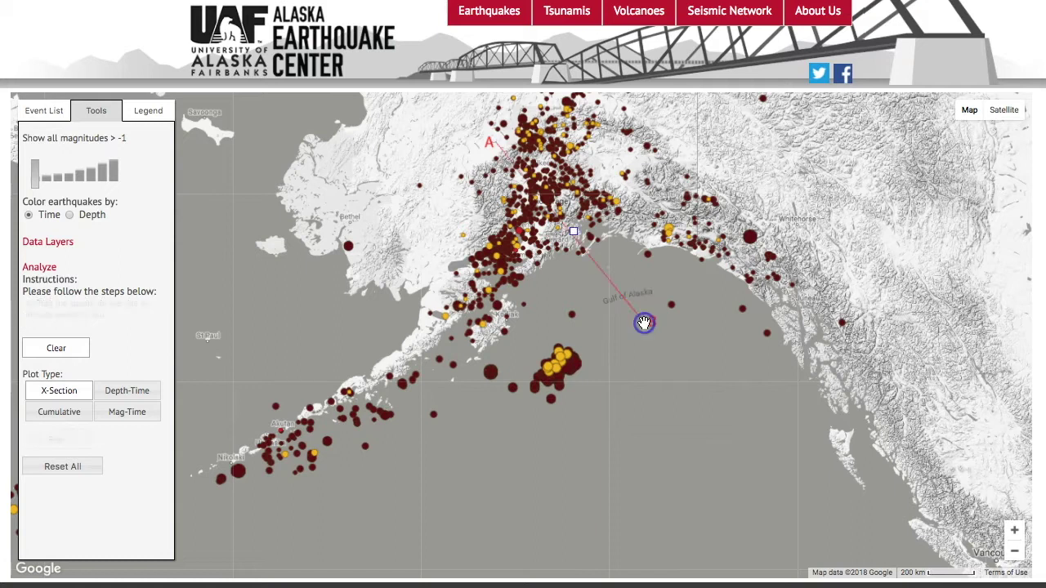
left_click(575, 235)
left_click_drag(575, 235, 608, 204)
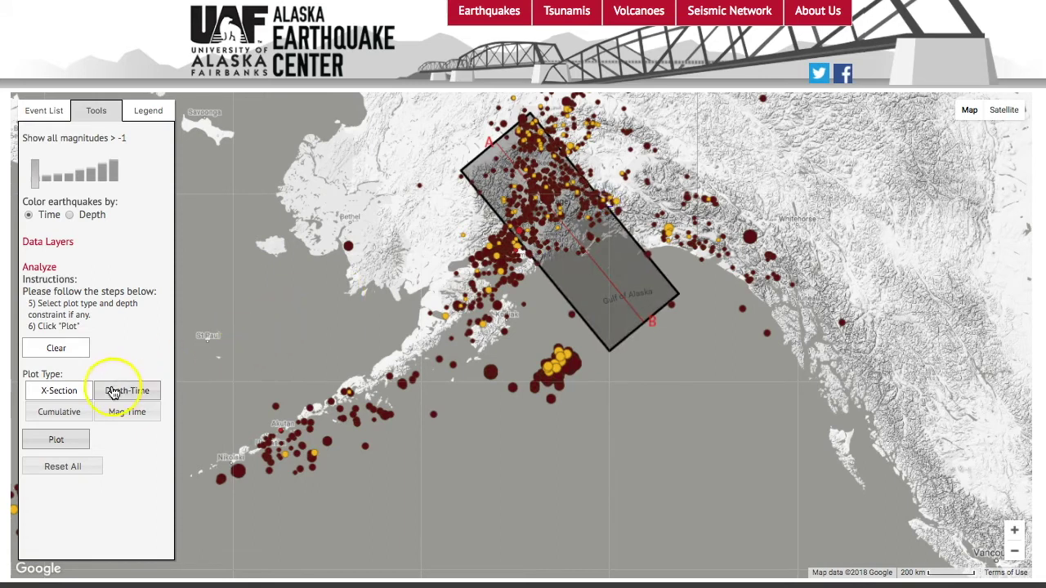
left_click(65, 393)
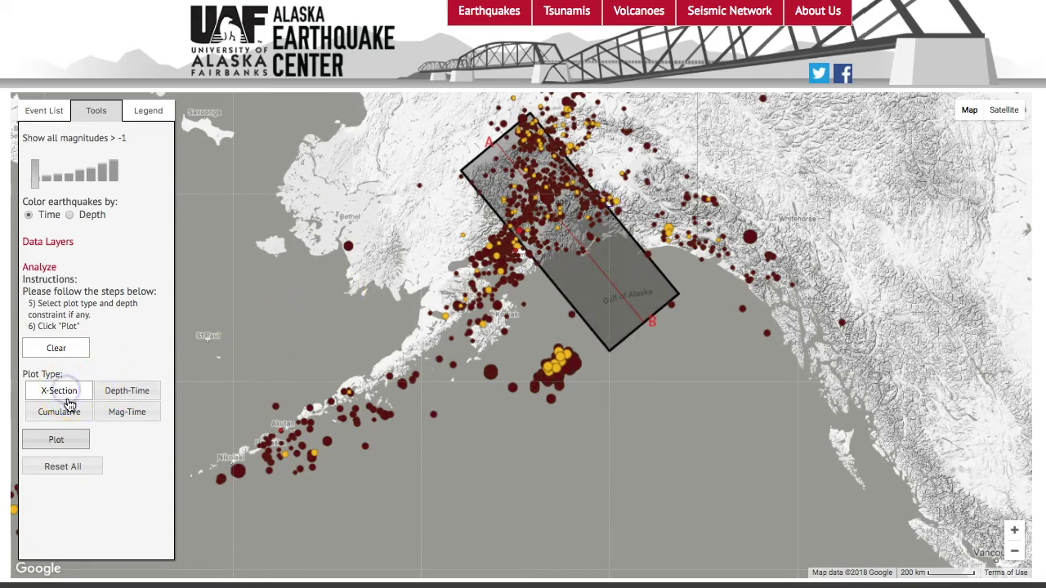
left_click(61, 440)
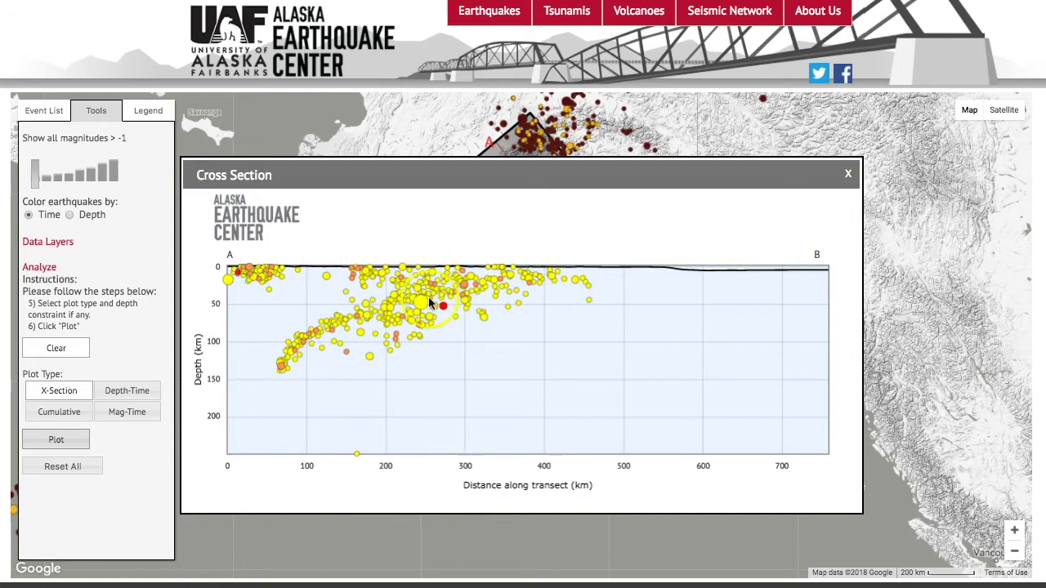
Dismiss the Cross Section plot and clear the A–B transect
mouse_move(434, 335)
left_mouse_down()
mouse_move(477, 314)
mouse_move(466, 365)
left_mouse_up()
key("Escape")
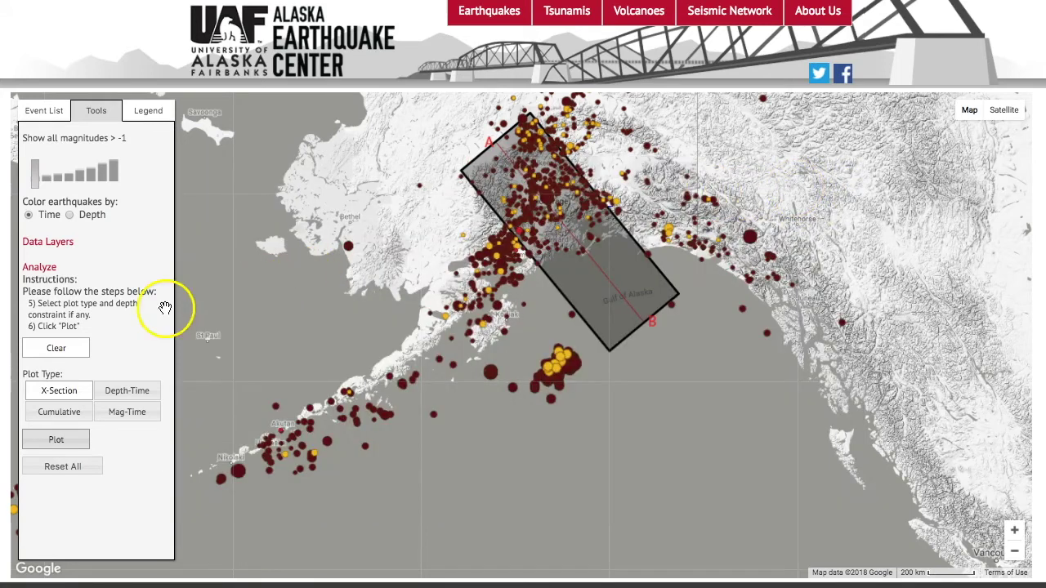
left_click(59, 350)
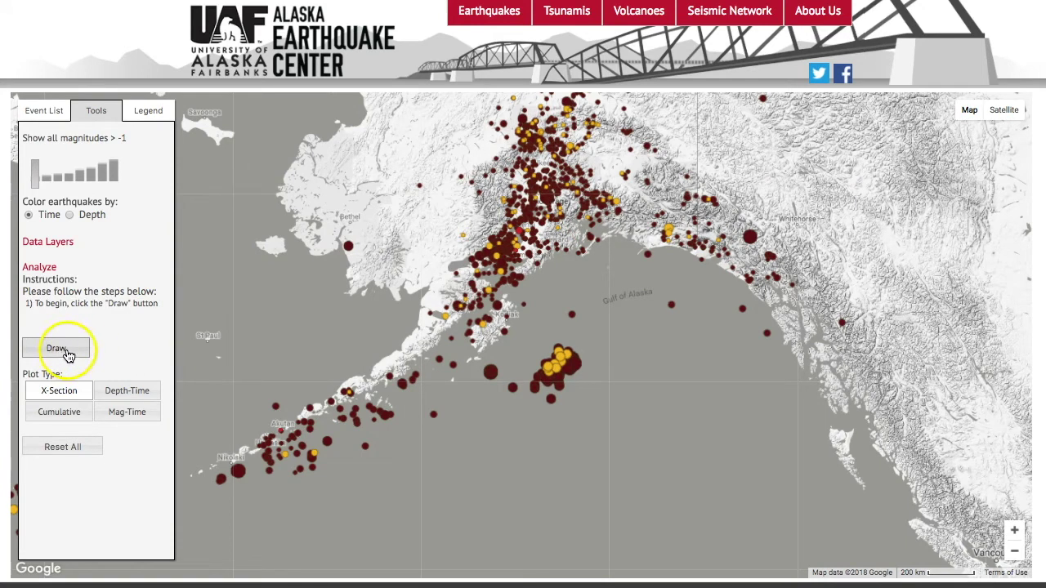
Draw a widened A–B box across the offshore Gulf of Alaska cluster and plot it as Cumulative
left_click(67, 350)
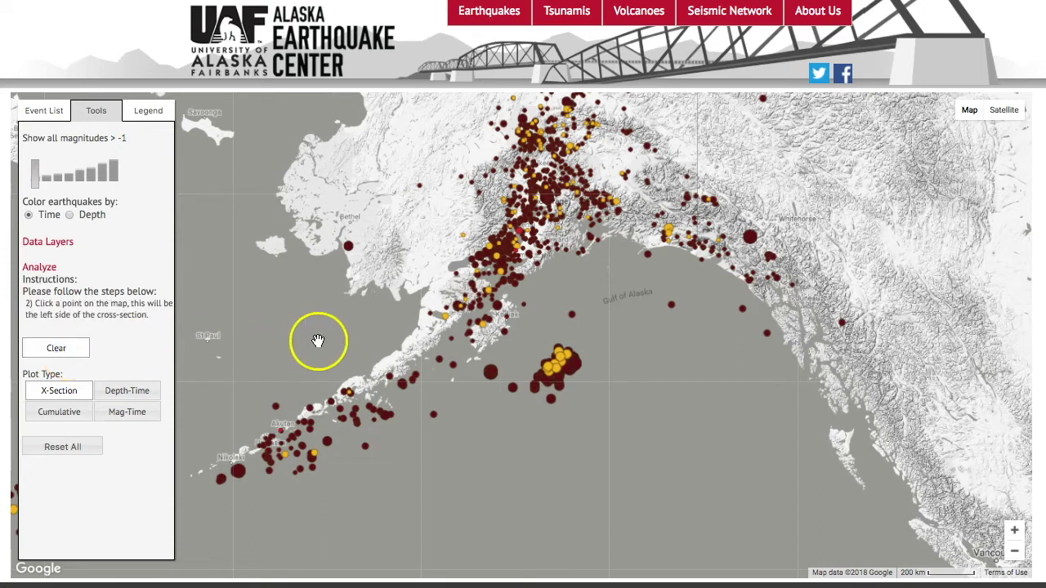
left_click(526, 347)
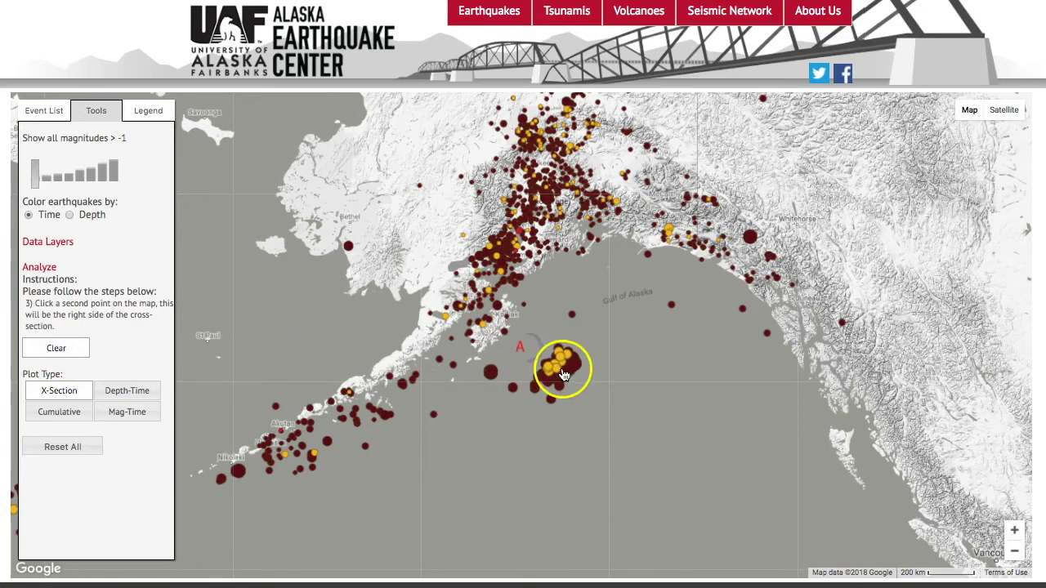
left_click(597, 397)
left_click_drag(572, 380, 537, 404)
left_click(70, 415)
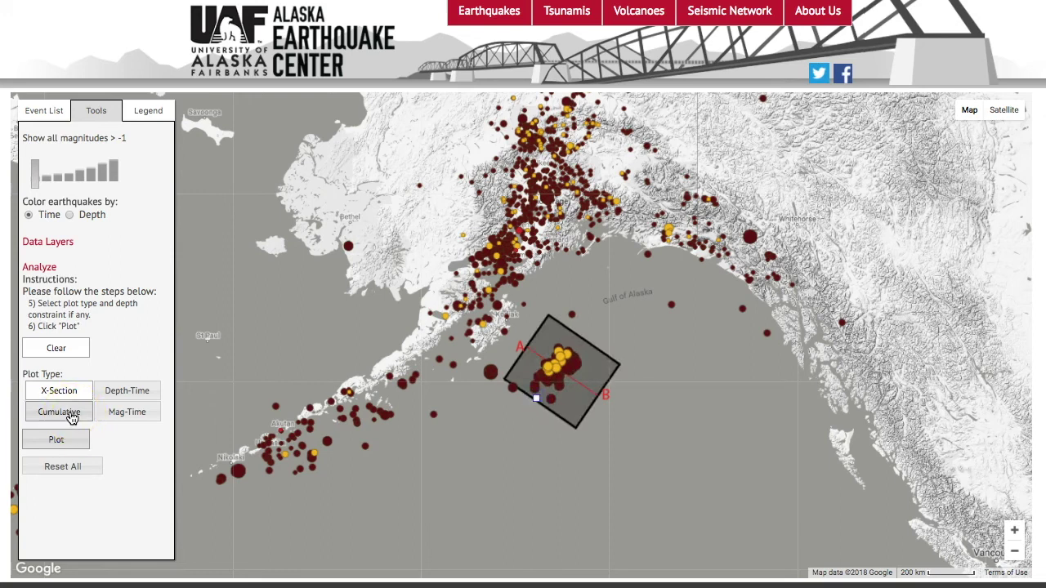
left_click(62, 447)
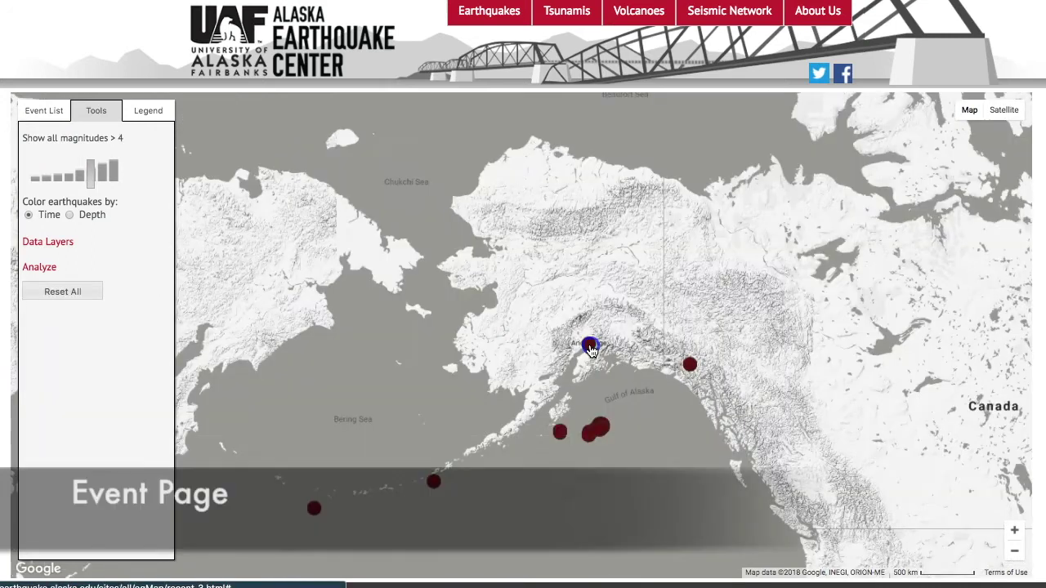
Select the magnitude 4.1 quake marker near Anchorage to see its details
left_click(590, 346)
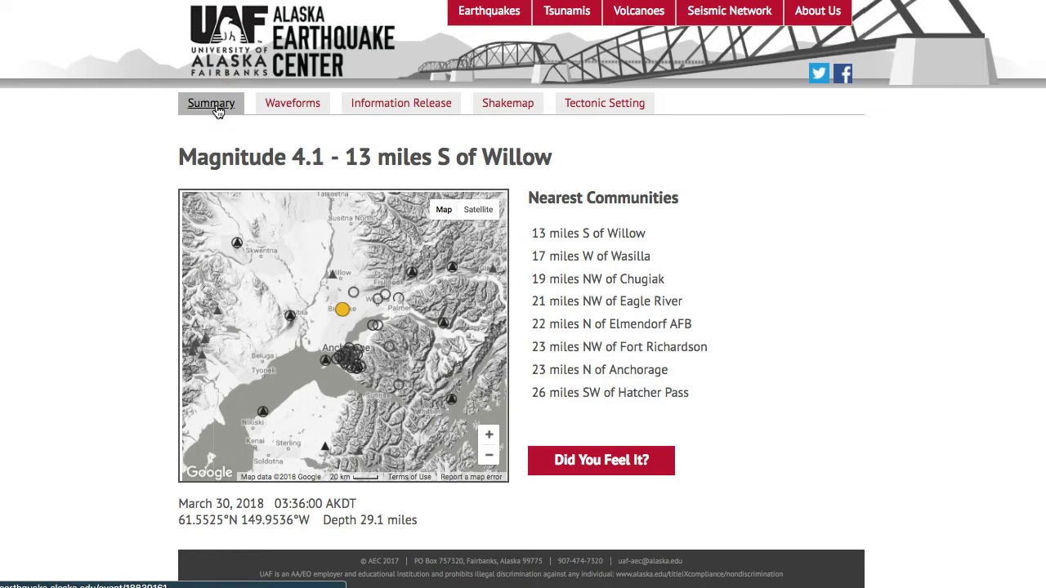
left_click(253, 164)
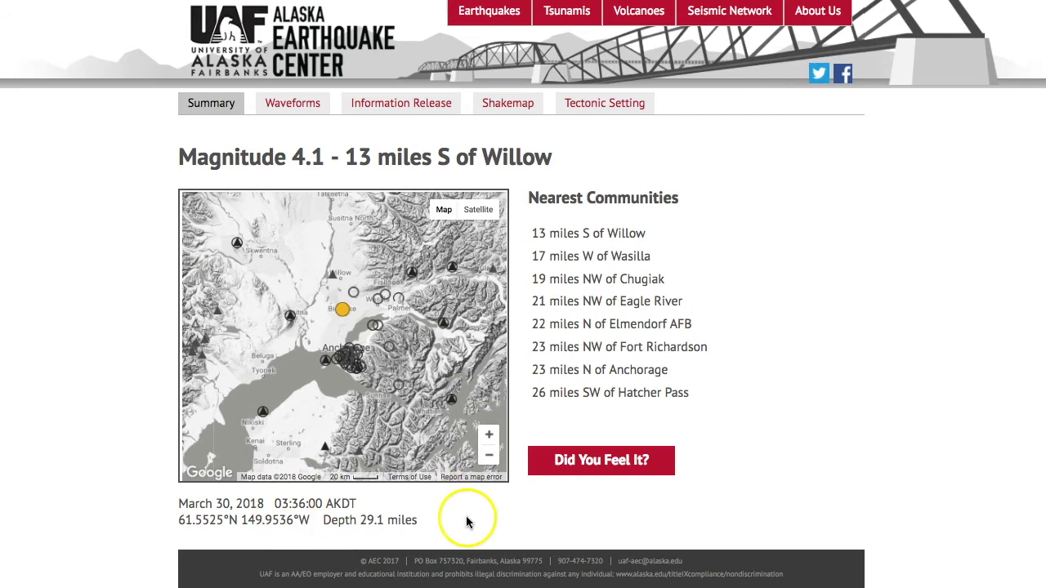
left_click_drag(407, 278, 411, 312)
left_click(410, 309)
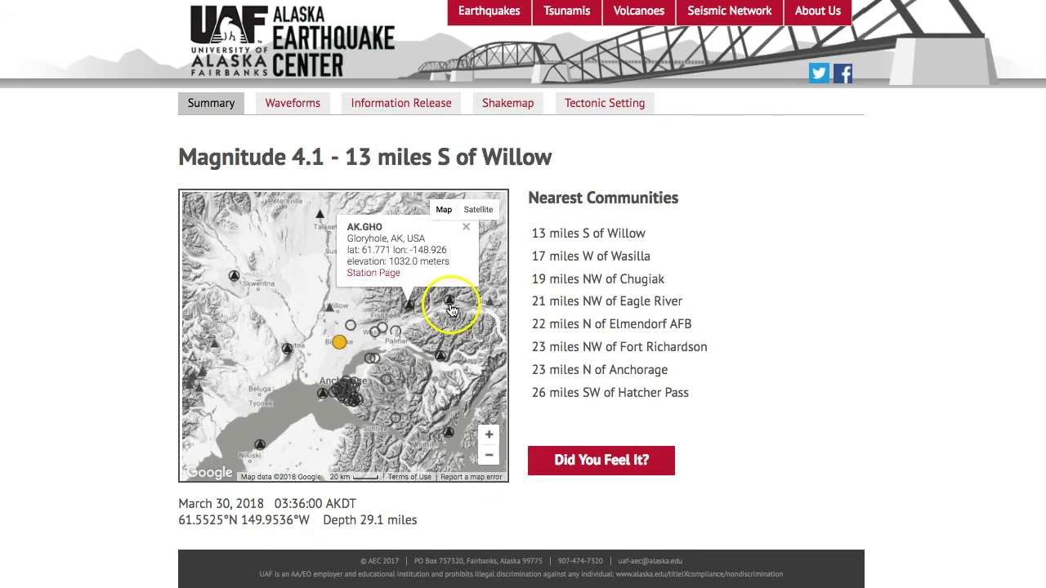
left_click(447, 300)
left_click(331, 247)
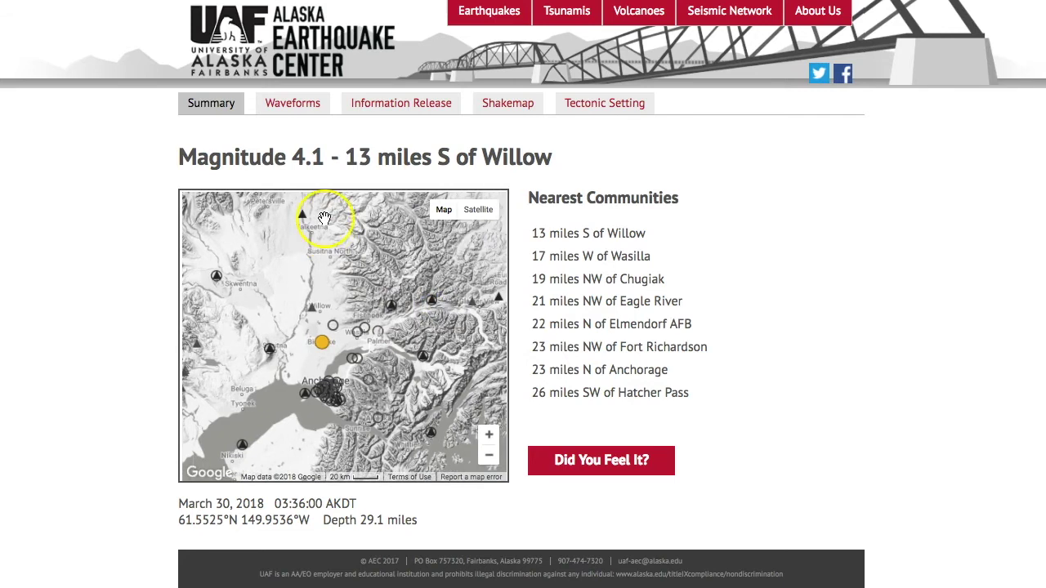
Browse the station seismograms with P and S arrivals, then switch to Tectonic Setting
left_click(295, 106)
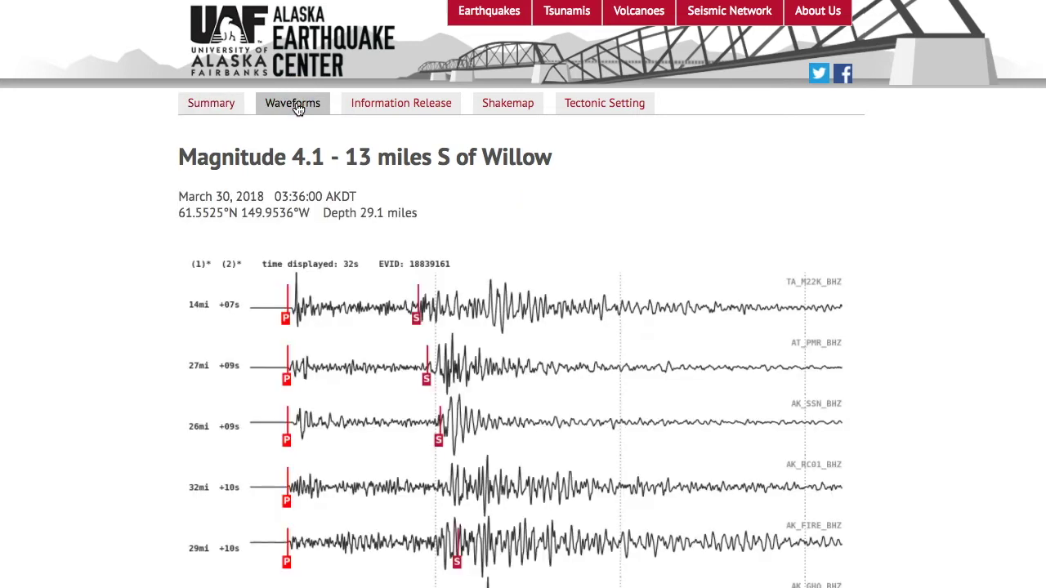
left_click(535, 390)
scroll(525, 333, "down", 2)
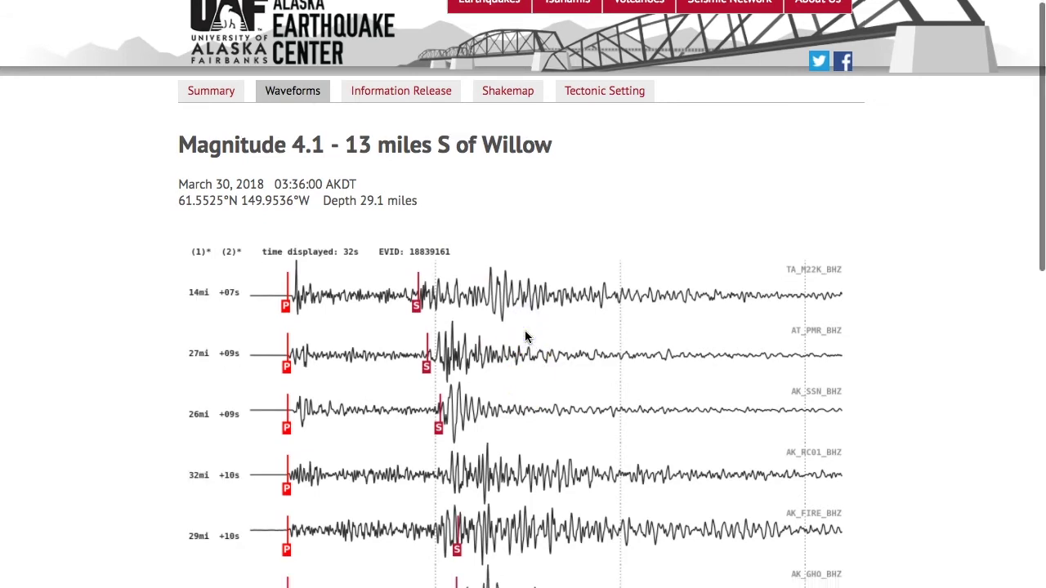
scroll(526, 335, "down", 1)
scroll(526, 335, "down", 5)
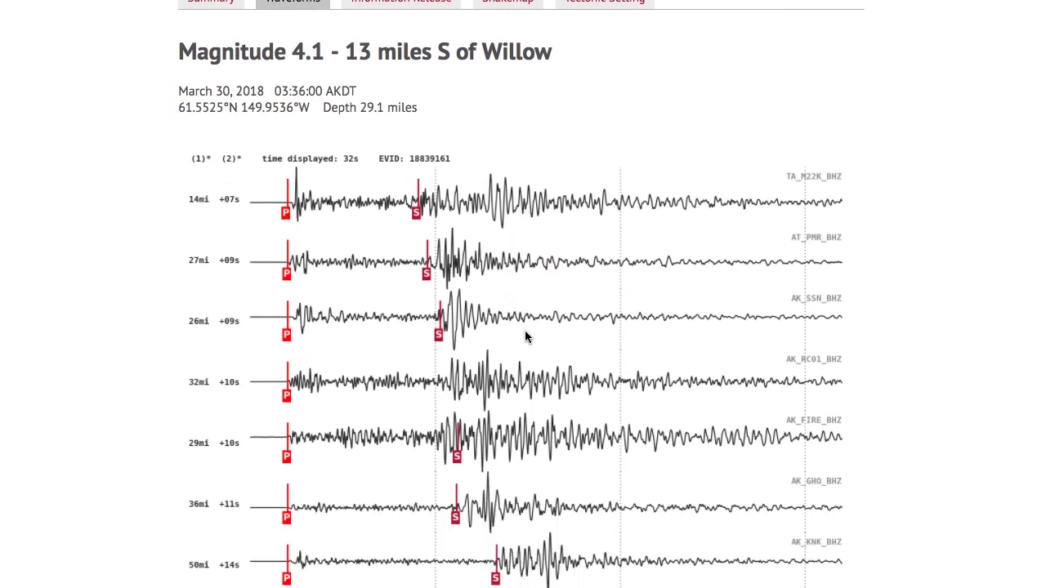
scroll(525, 336, "down", 4)
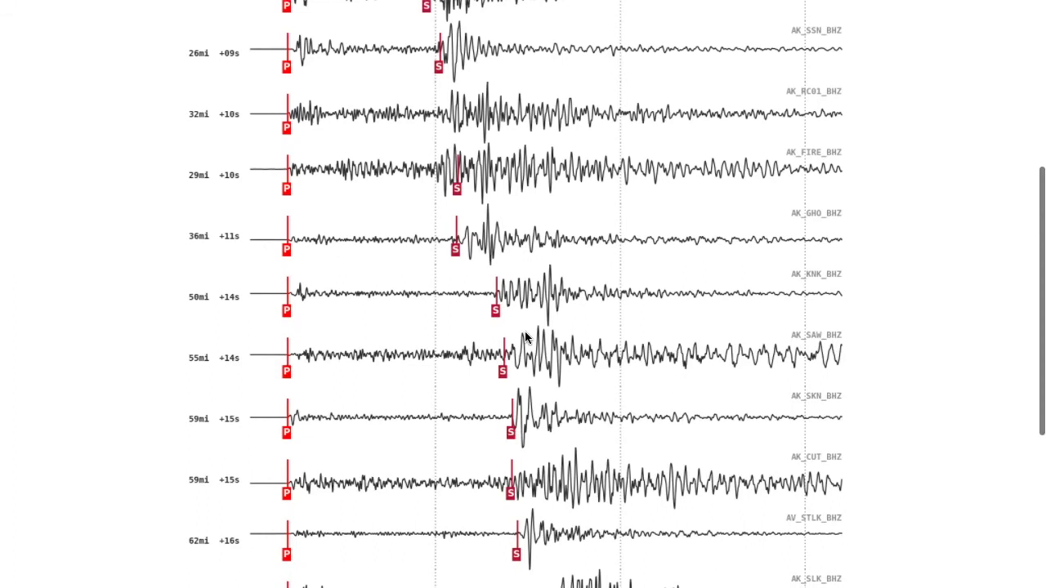
scroll(525, 336, "down", 2)
scroll(573, 245, "up", 20)
left_click(609, 189)
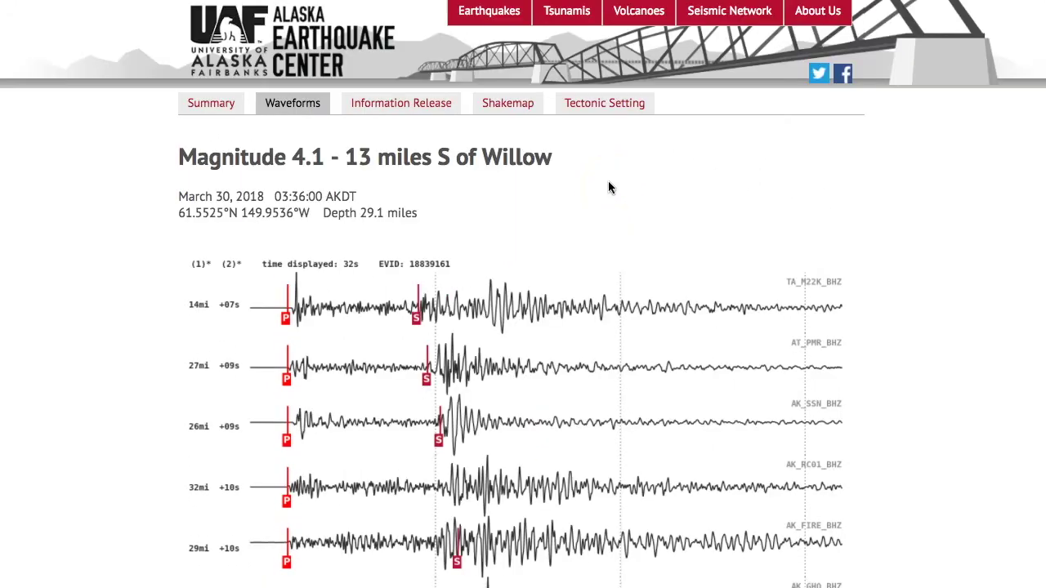
left_click(608, 109)
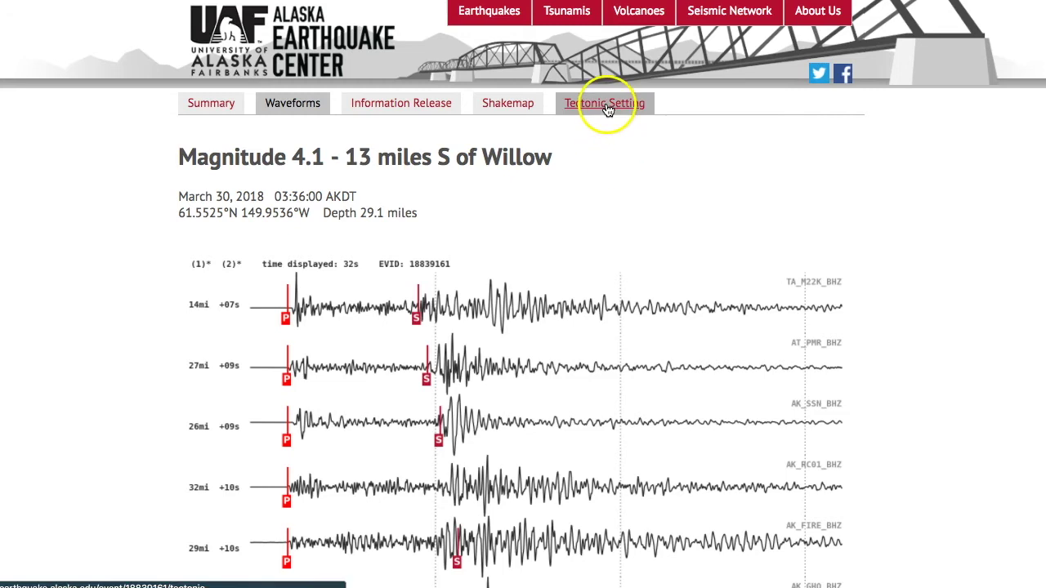
Read through the Southern Alaska tectonic setting text, then switch to the Shakemap tab
left_click(678, 331)
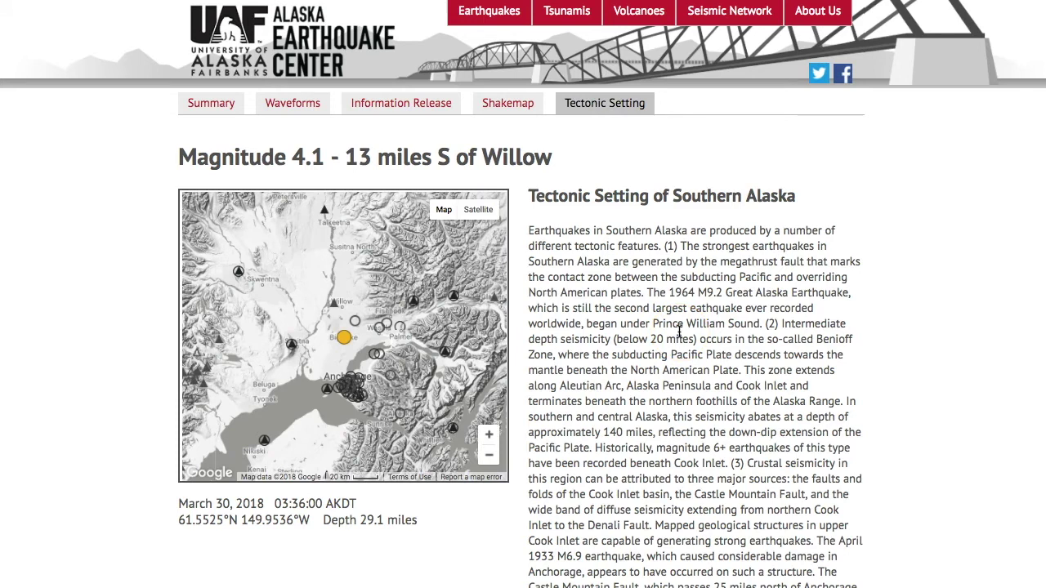
scroll(679, 331, "down", 2)
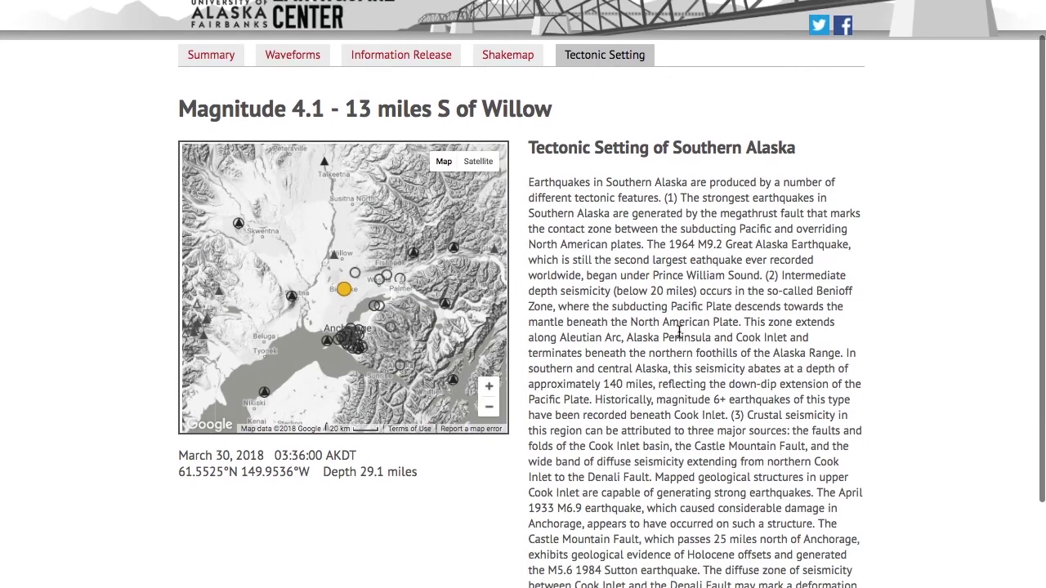
left_click(629, 325)
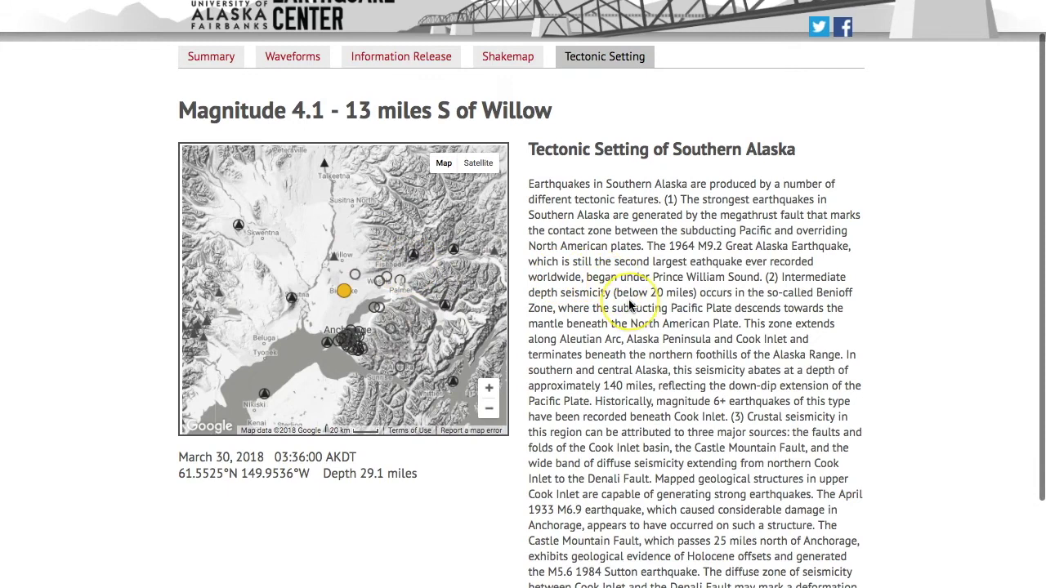
scroll(598, 152, "up", 2)
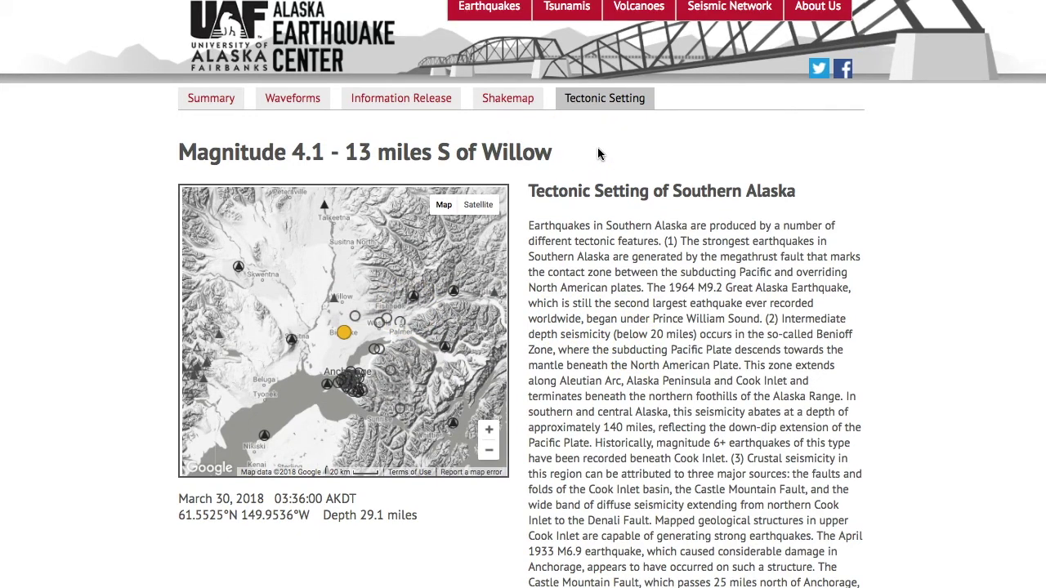
left_click(508, 99)
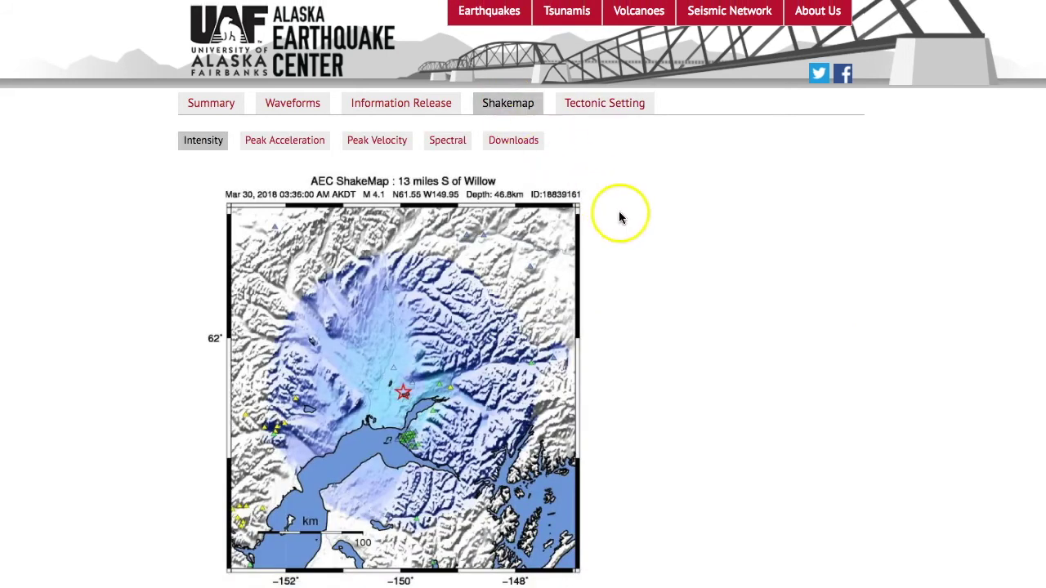
Review the M4.1 intensity map and its Not felt to Extreme legend, then return to Summary
scroll(649, 253, "down", 2)
scroll(649, 255, "down", 4)
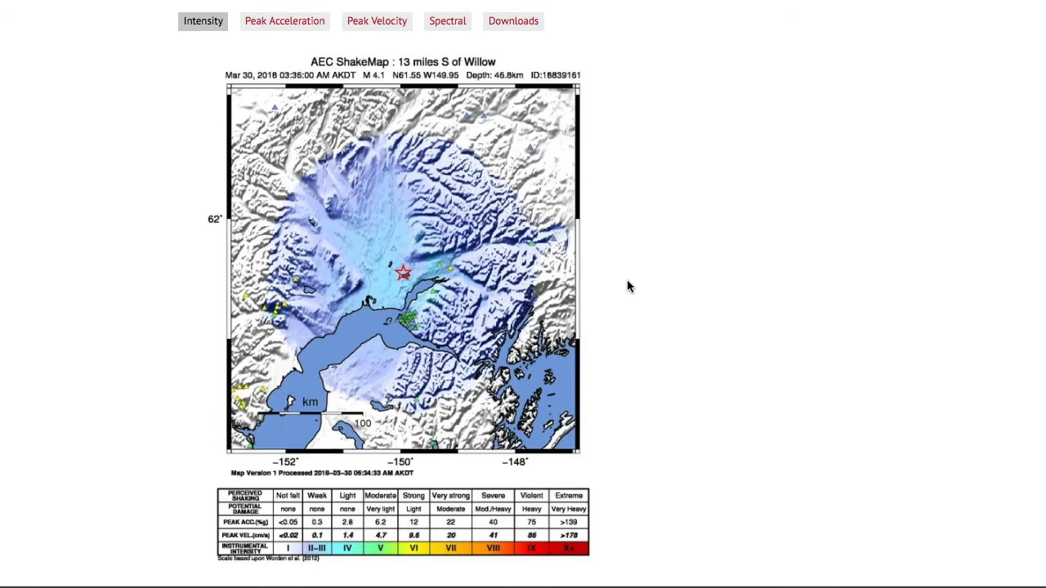
scroll(628, 286, "up", 3)
left_click(211, 105)
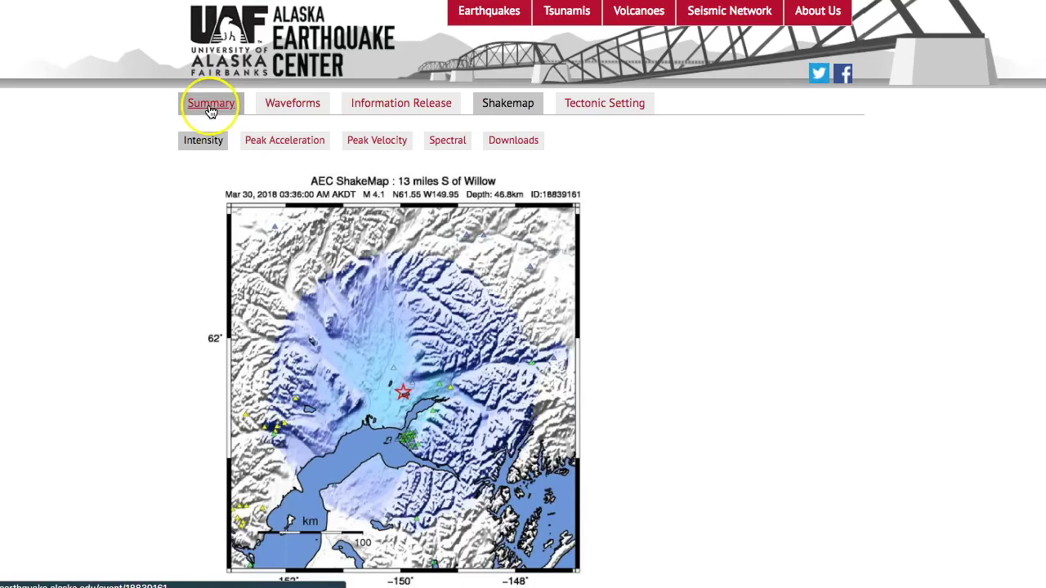
From the event summary map, open the station page for AK.SAW at Sawmill, AK
left_click(211, 105)
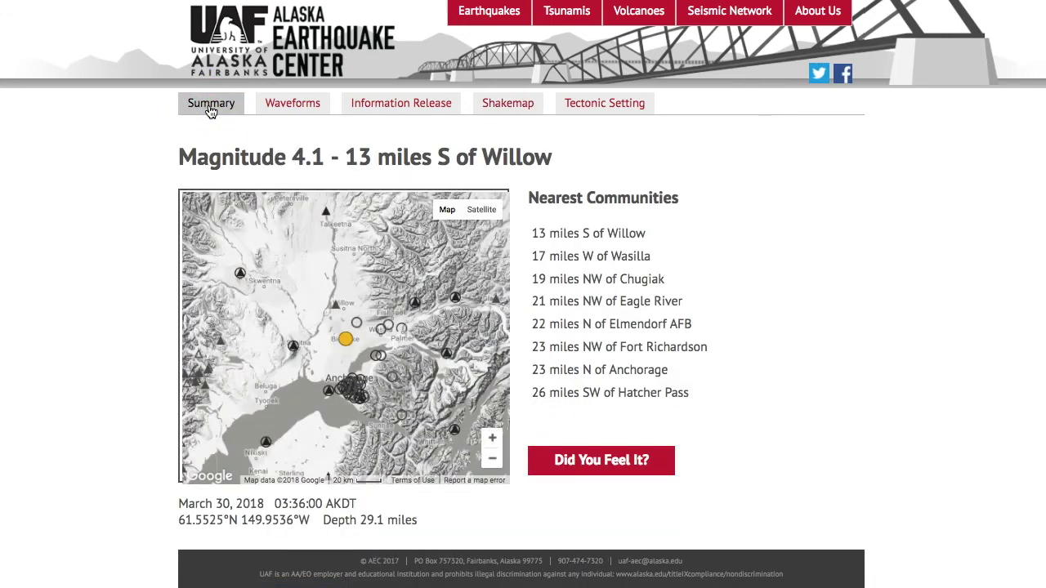
left_click(456, 299)
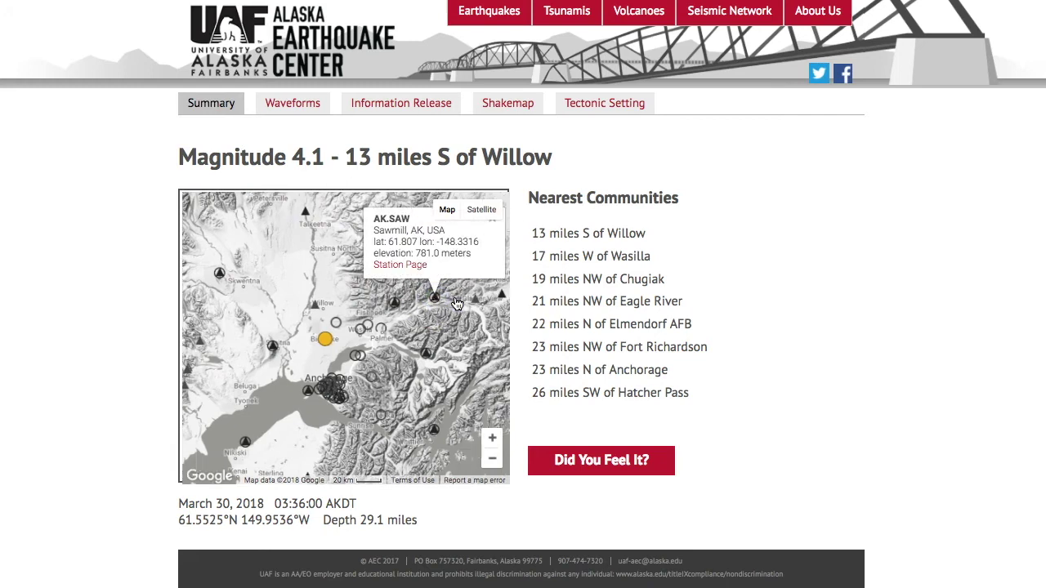
left_click(408, 267)
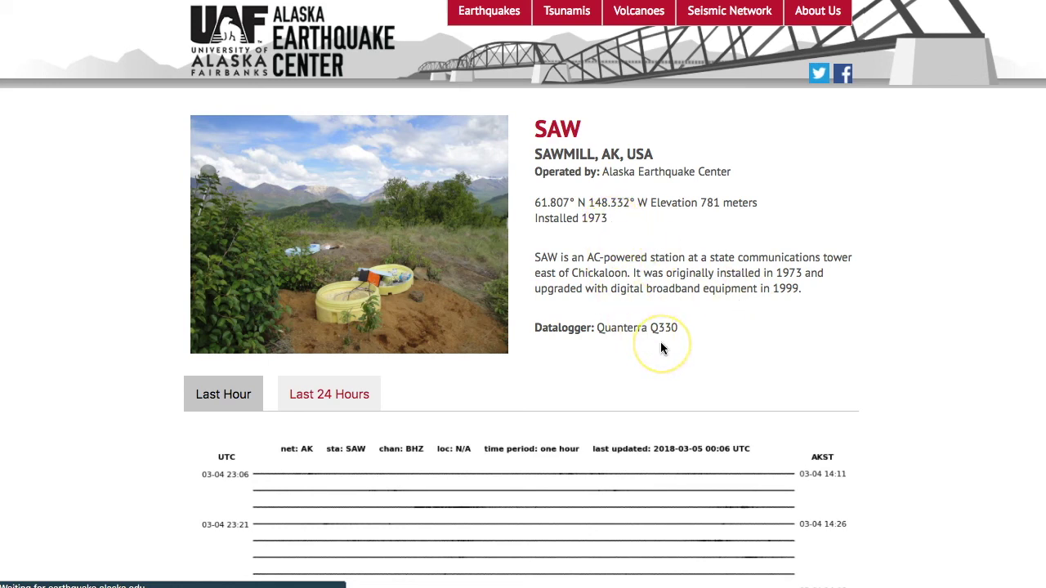
Switch the SAW helicorder to Last 24 Hours and view it down to the bottom
scroll(661, 337, "down", 5)
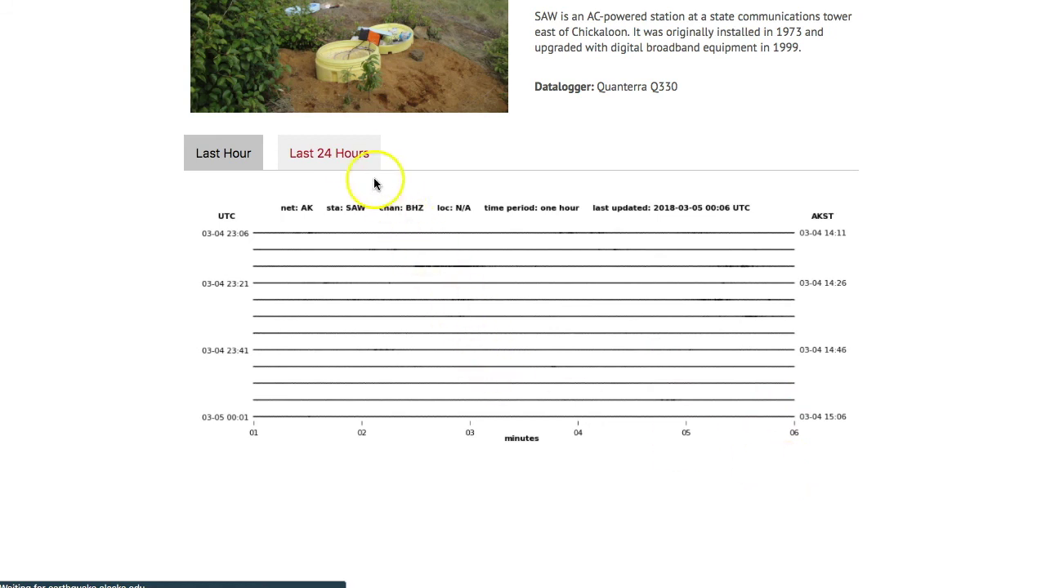
left_click(358, 160)
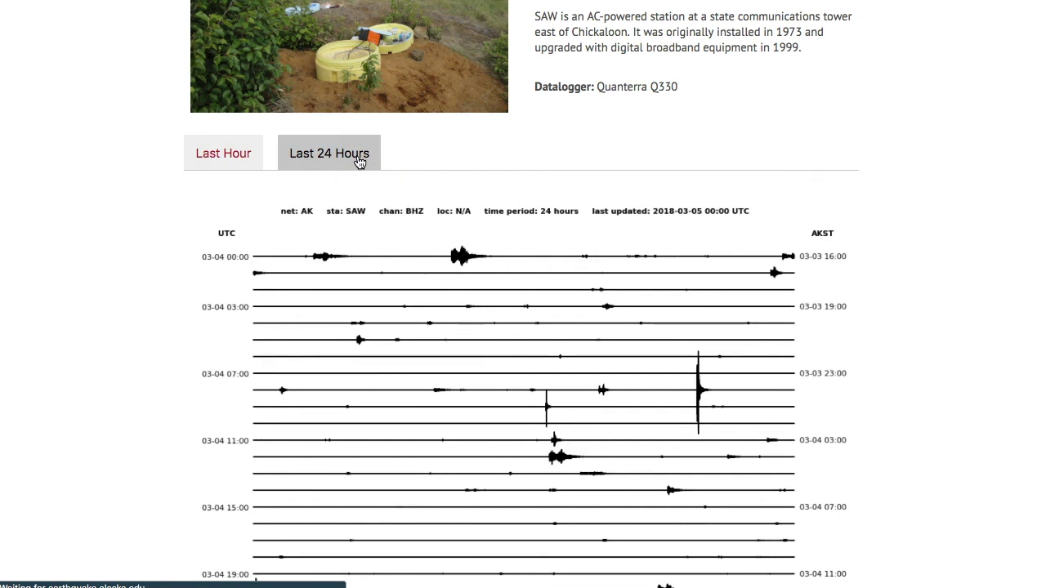
scroll(881, 285, "down", 2)
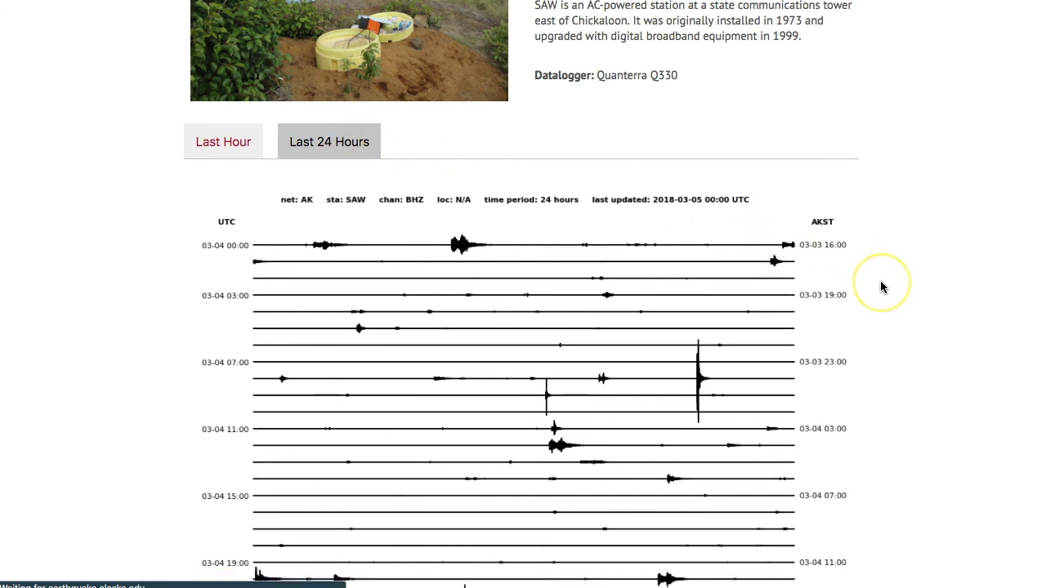
scroll(881, 286, "down", 2)
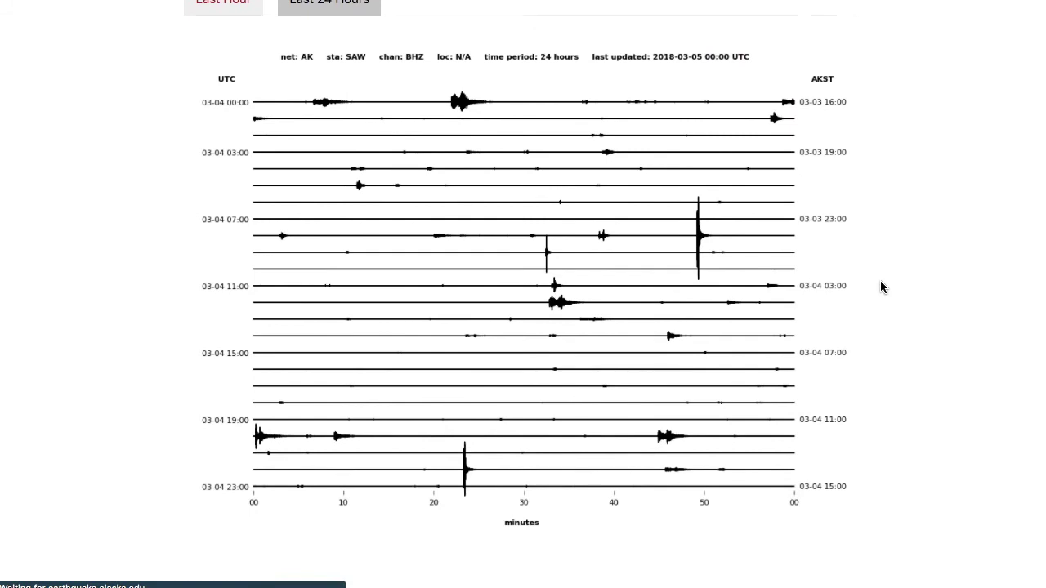